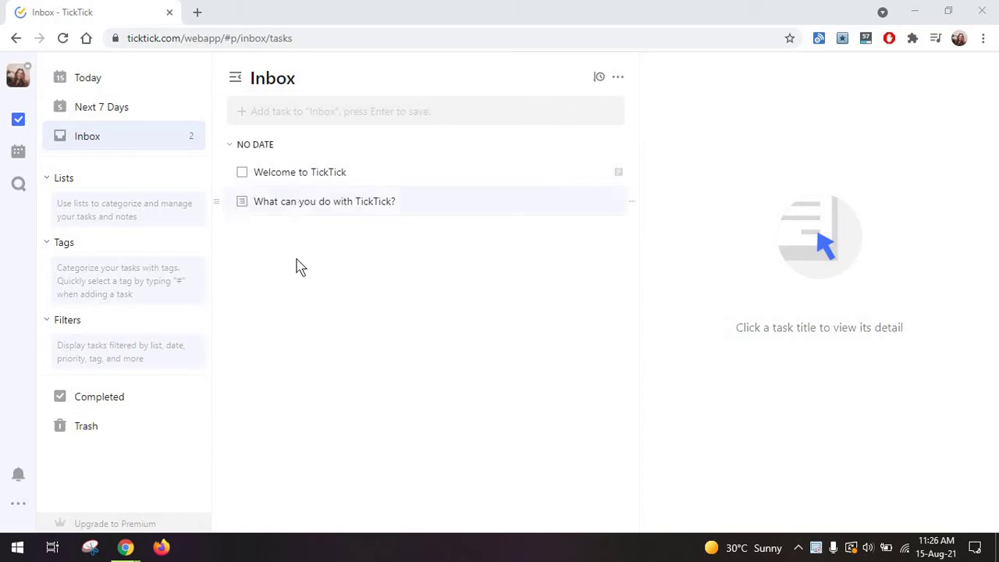
- Add an 'SEO audit' task to the Inbox with a short description
{"action": "left_click", "coordinate": [277, 110]}
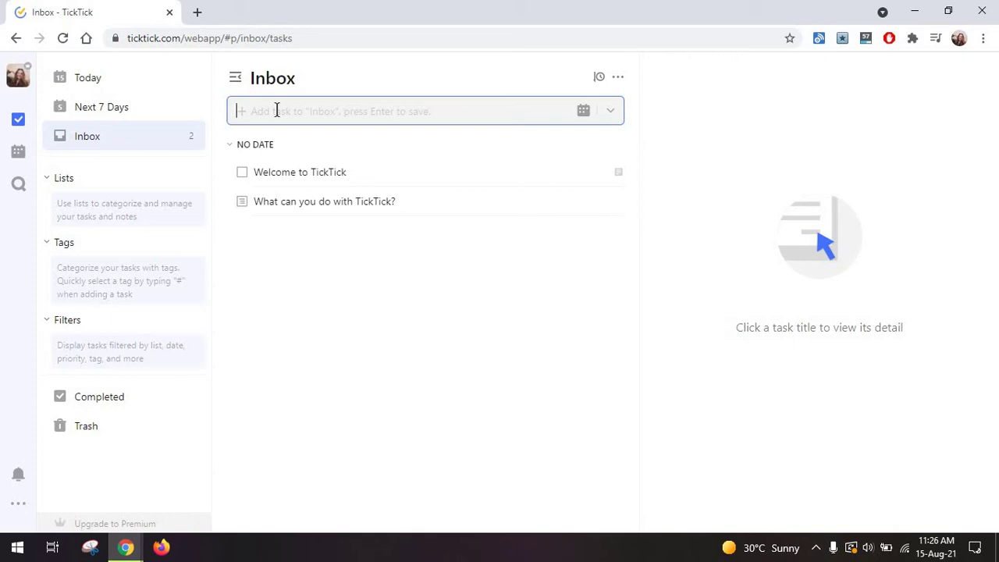
{"action": "double_click", "coordinate": [275, 76]}
{"action": "left_click", "coordinate": [440, 111]}
{"action": "type", "text": "SEO audit"}
{"action": "key", "text": "Return"}
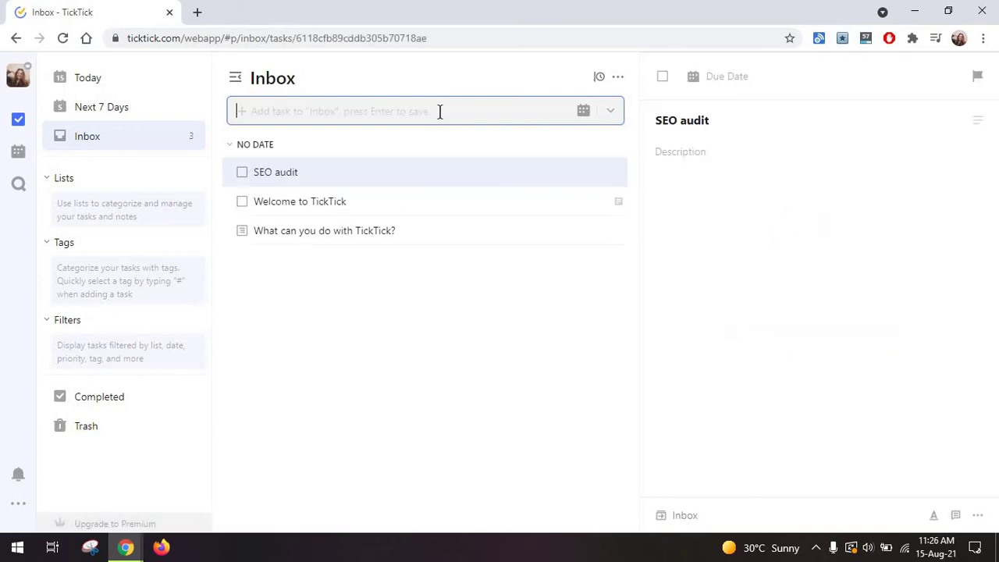
{"action": "left_click", "coordinate": [698, 158]}
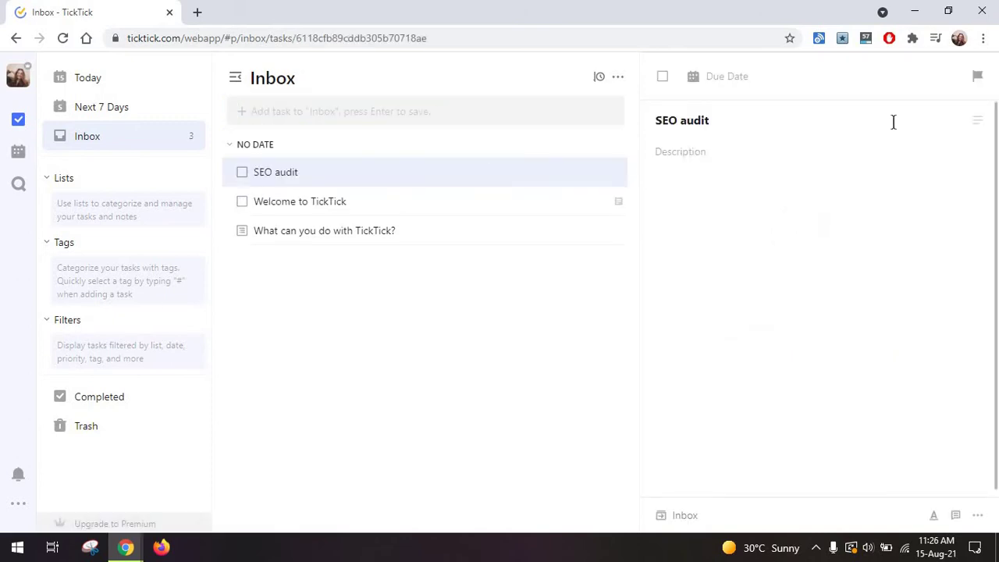
{"action": "type", "text": "dfdf"}
- Make SEO audit due Tue, Aug 17 with a reminder one day ahead at 09:00
{"action": "left_click", "coordinate": [725, 77]}
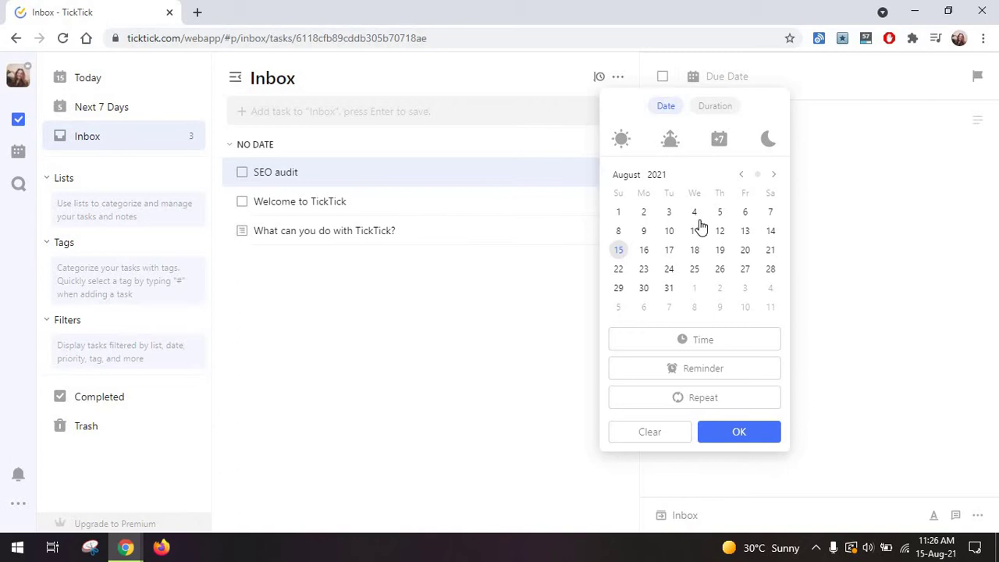
{"action": "left_click", "coordinate": [669, 250]}
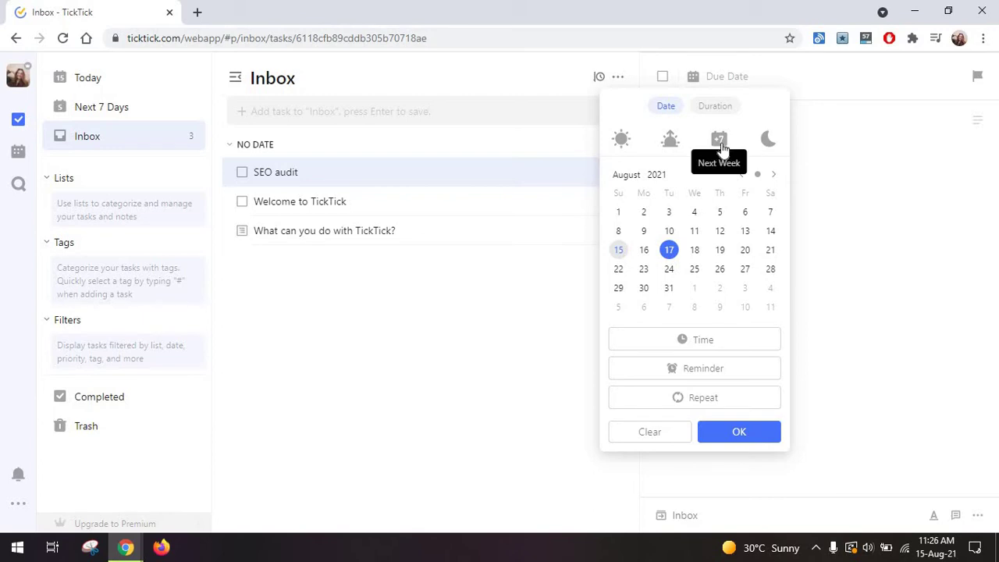
{"action": "left_click", "coordinate": [702, 367]}
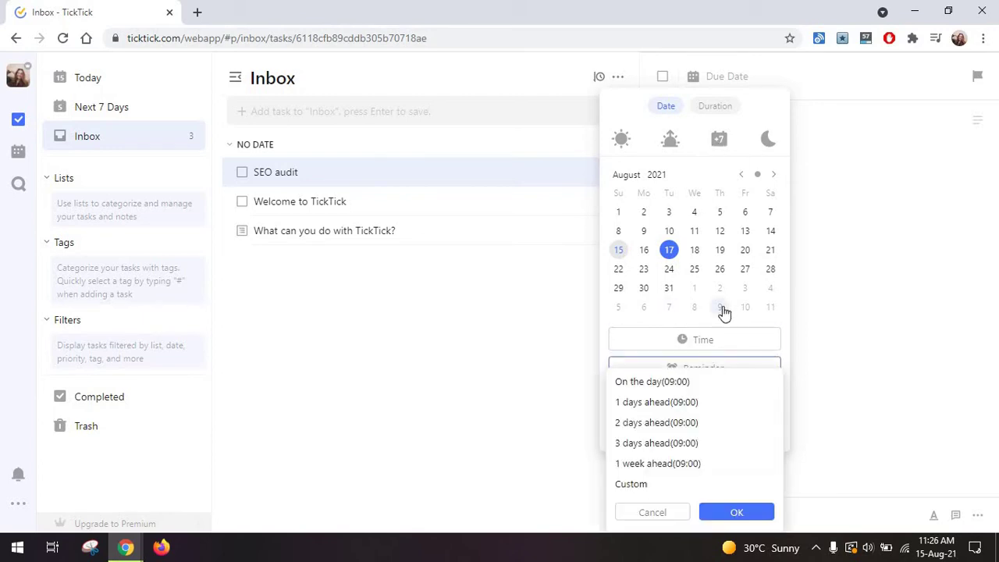
{"action": "left_click", "coordinate": [688, 402]}
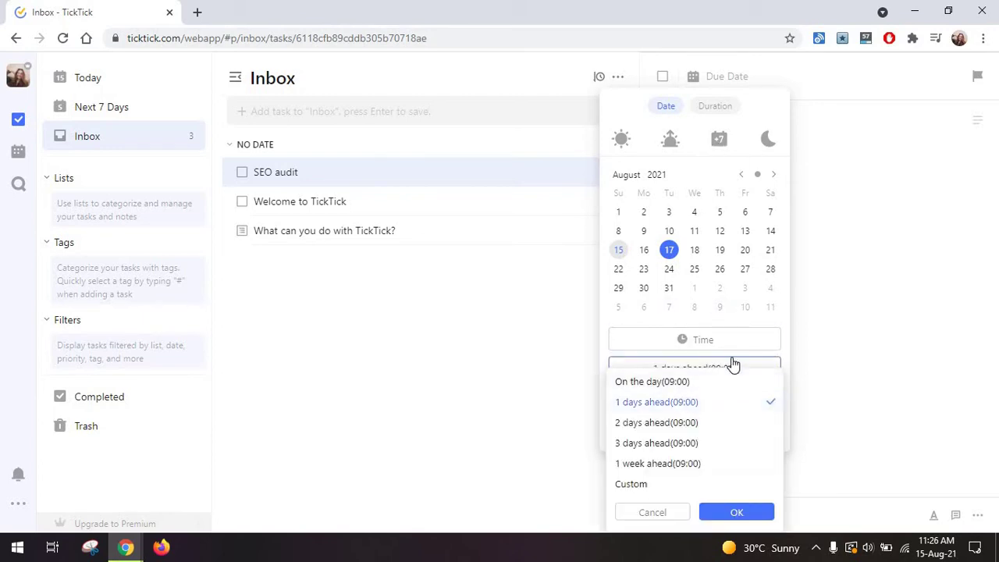
{"action": "left_click", "coordinate": [731, 363]}
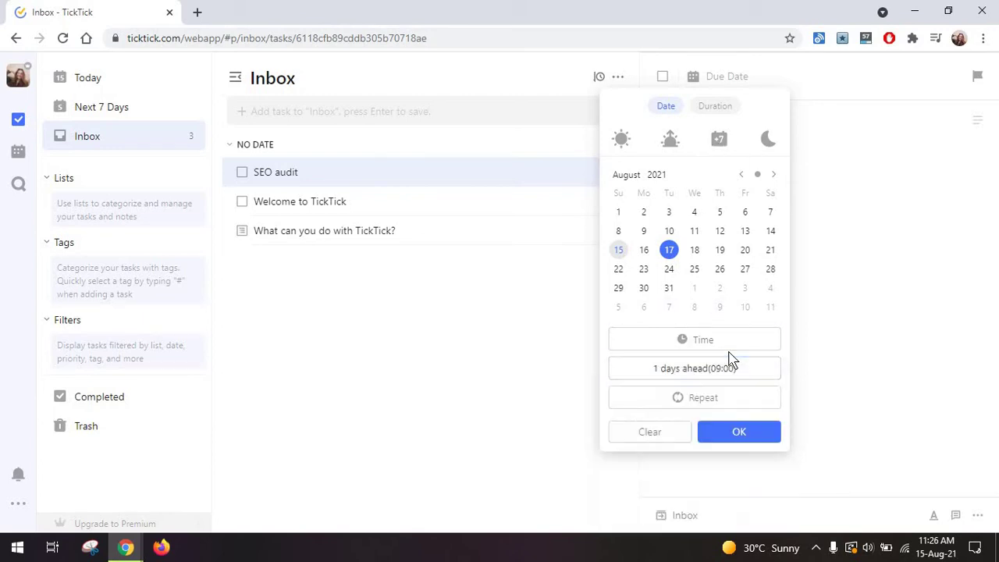
{"action": "left_click", "coordinate": [727, 432]}
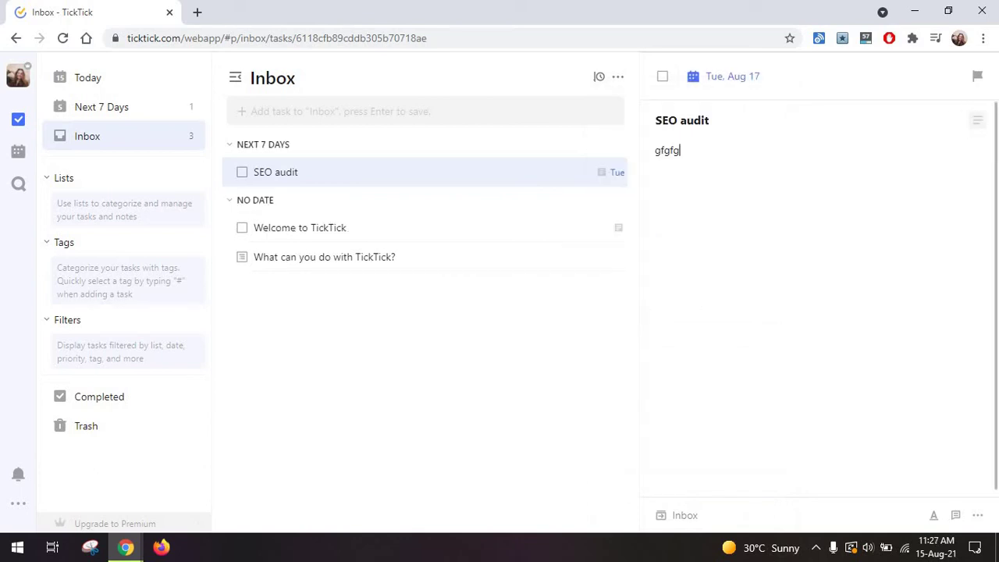
- Convert the description to a checklist and add items 'fgfgfg', 'gfgfg' and an empty one
{"action": "left_click", "coordinate": [979, 125]}
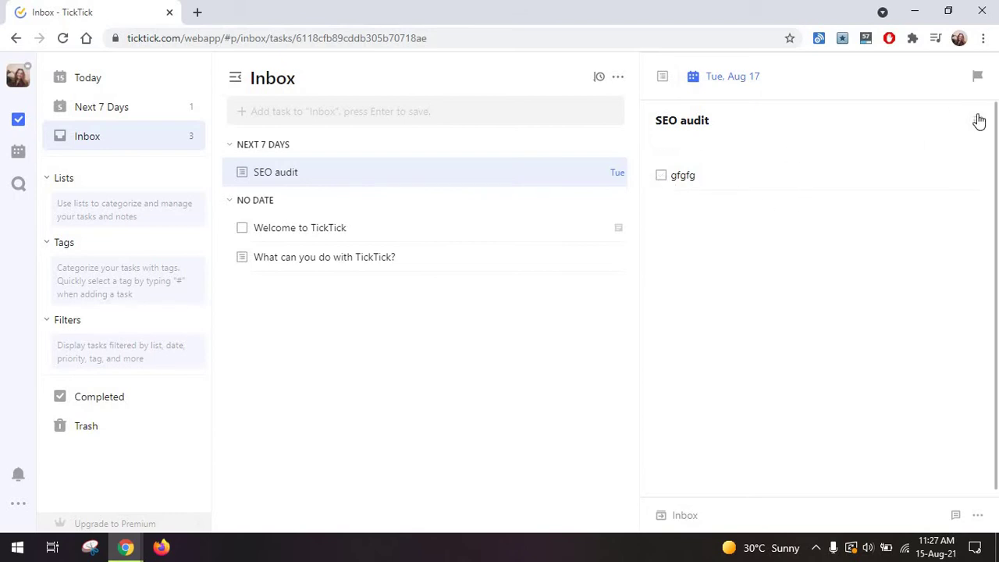
{"action": "left_click", "coordinate": [717, 178]}
{"action": "key", "text": "Return"}
{"action": "type", "text": "fgfgfg"}
{"action": "key", "text": "Return"}
{"action": "type", "text": "gfgfg"}
{"action": "key", "text": "Return"}
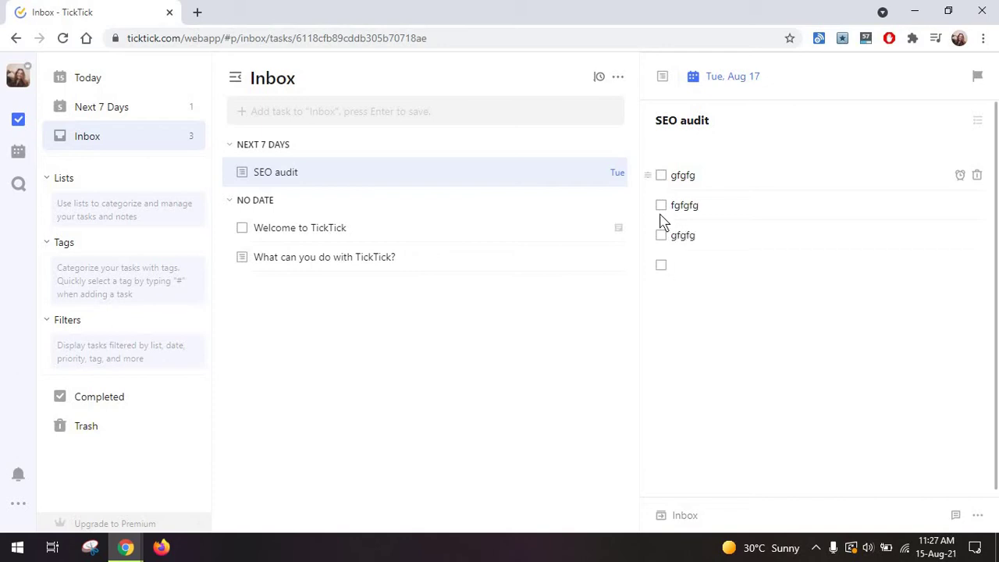
- Tick off all checklist items and give SEO audit Medium priority
{"action": "left_click", "coordinate": [661, 206]}
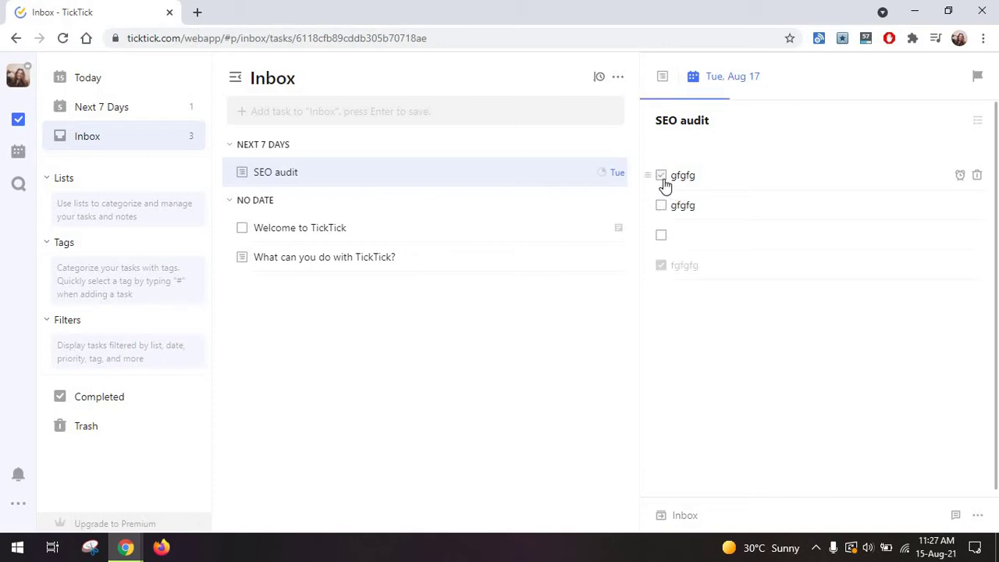
{"action": "left_click", "coordinate": [662, 176]}
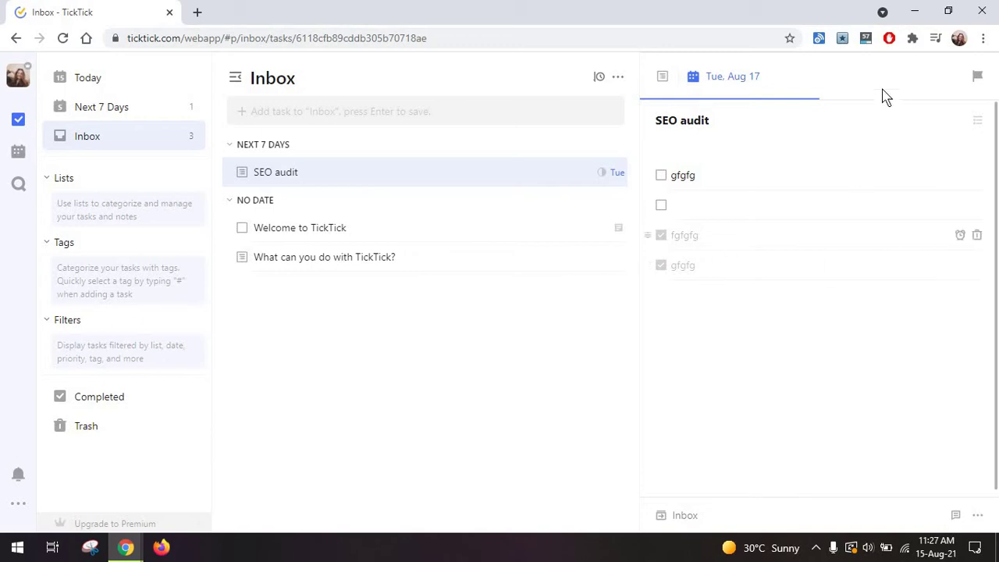
{"action": "mouse_move", "coordinate": [818, 104]}
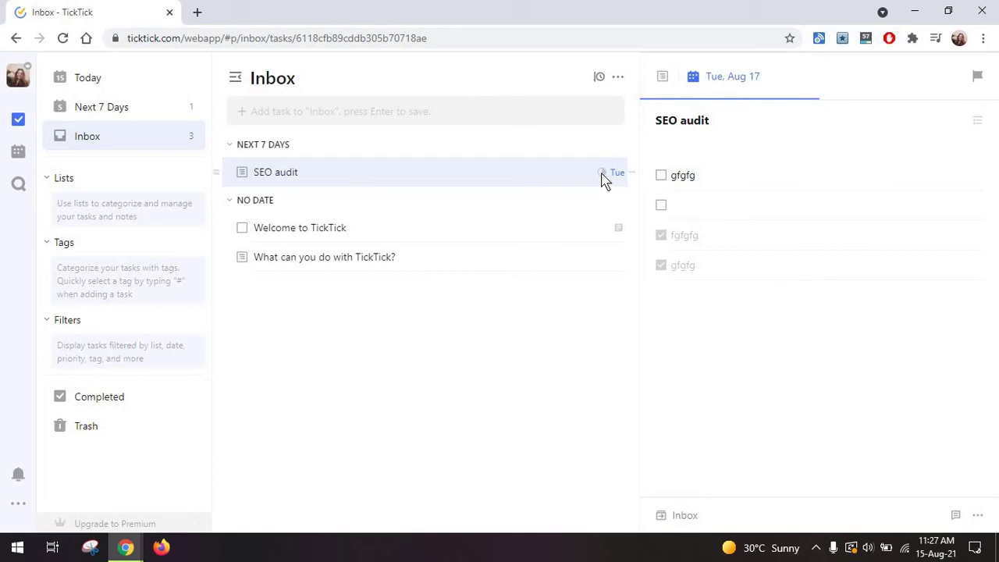
{"action": "left_click", "coordinate": [661, 204]}
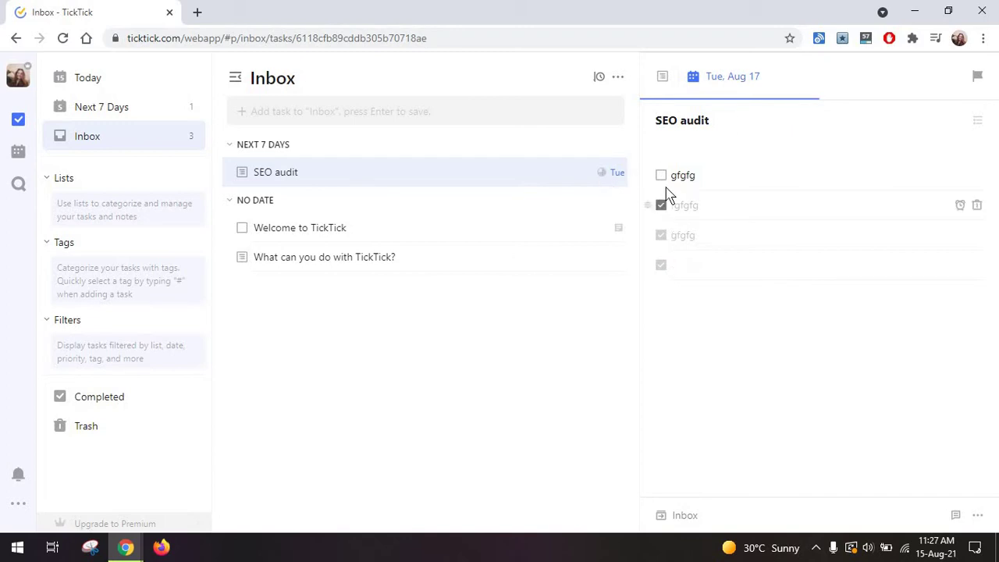
{"action": "left_click", "coordinate": [661, 176]}
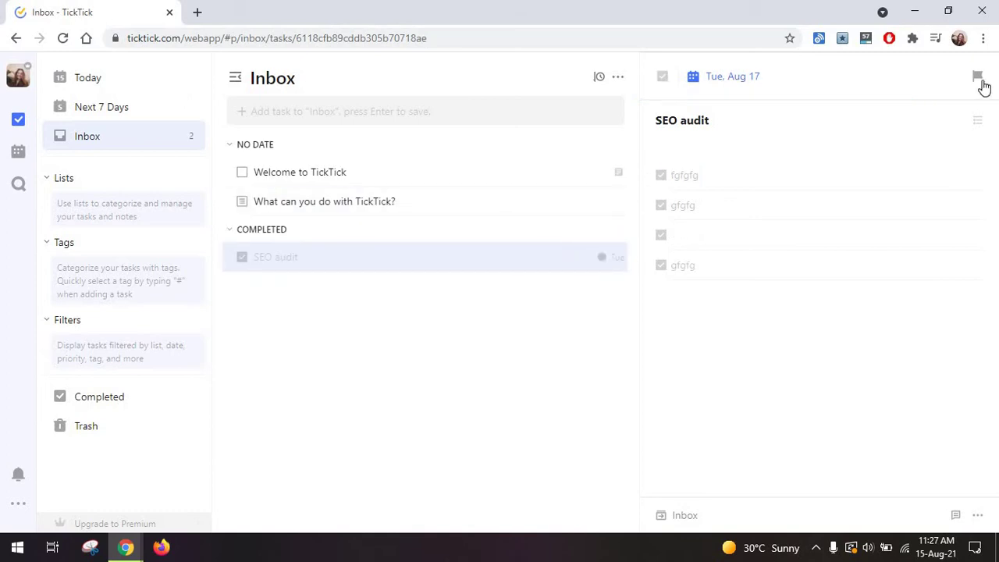
{"action": "left_click", "coordinate": [978, 76]}
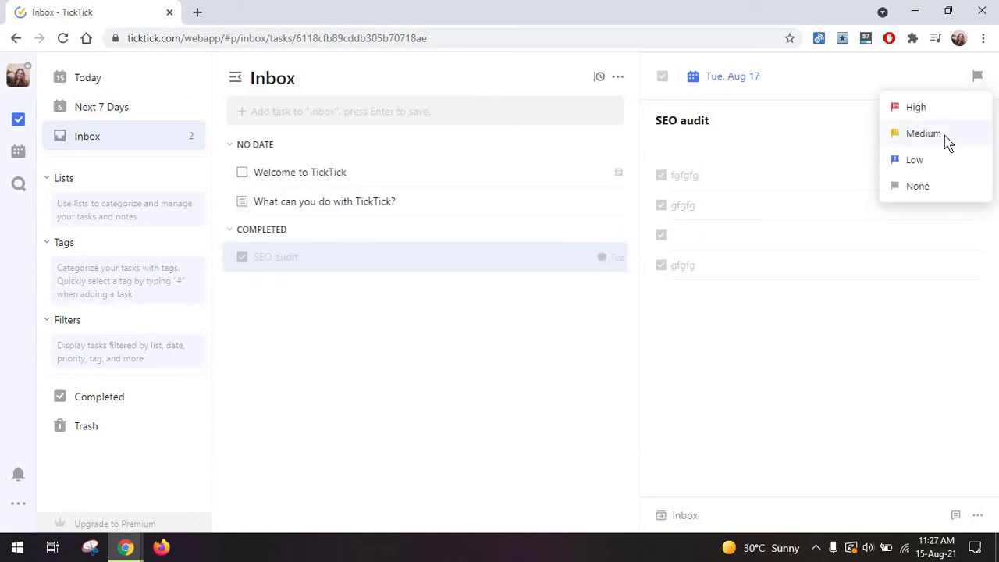
{"action": "left_click", "coordinate": [946, 139]}
- Untick the four completed checklist items again
{"action": "left_click", "coordinate": [661, 176]}
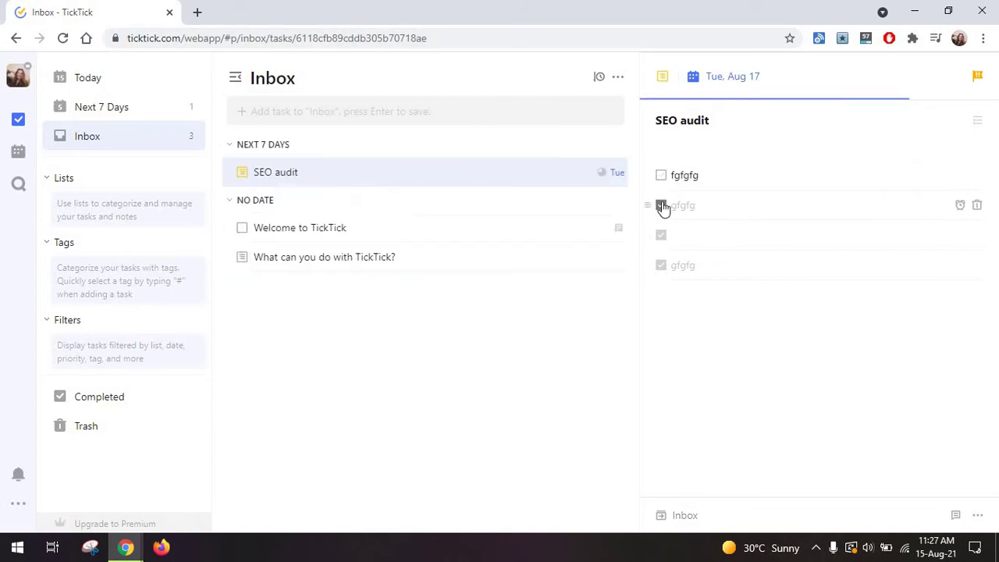
{"action": "left_click", "coordinate": [660, 206]}
{"action": "left_click", "coordinate": [661, 235]}
{"action": "left_click", "coordinate": [663, 266]}
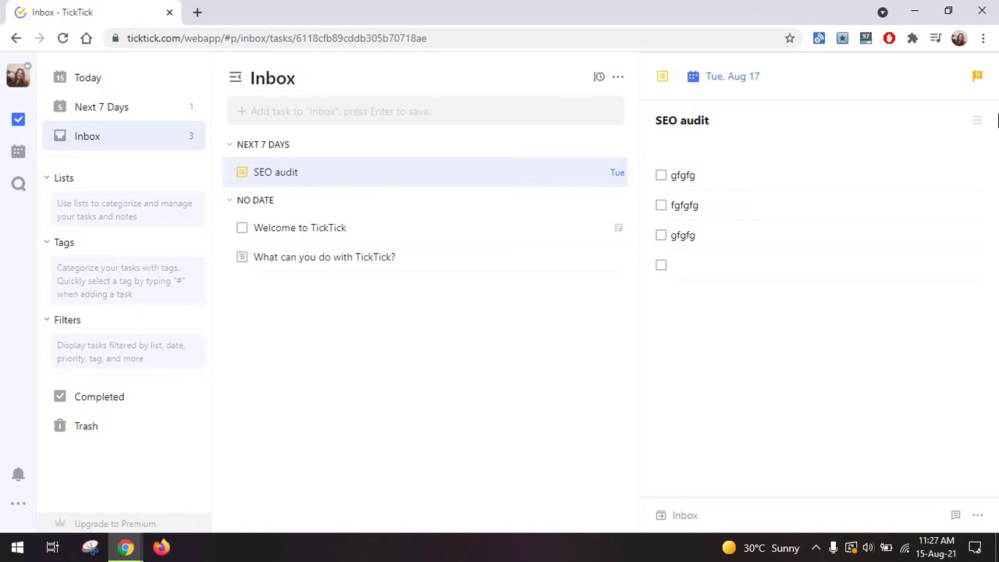
{"action": "left_click", "coordinate": [977, 78]}
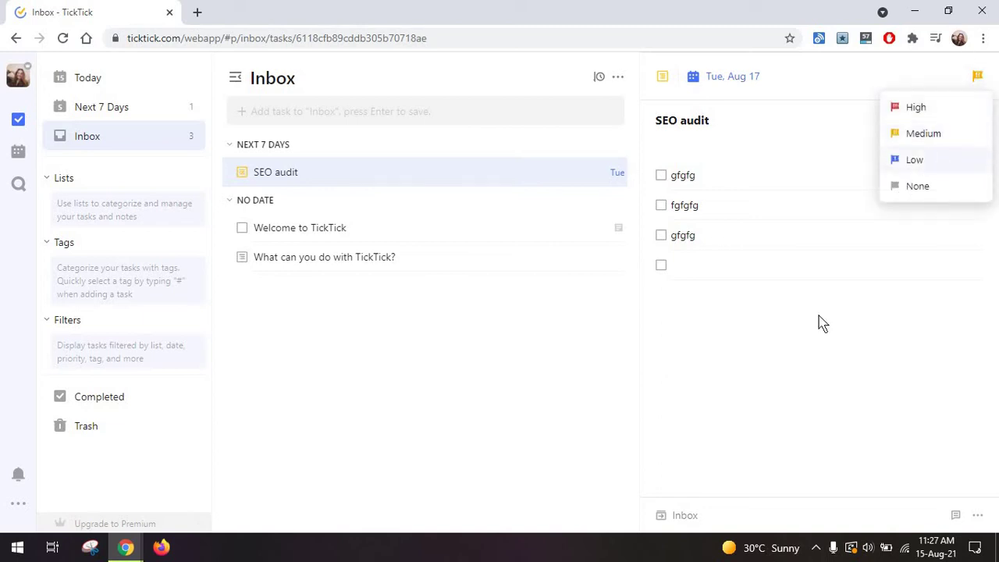
- Add a 'More tasks' task to the Inbox
{"action": "left_click", "coordinate": [336, 111]}
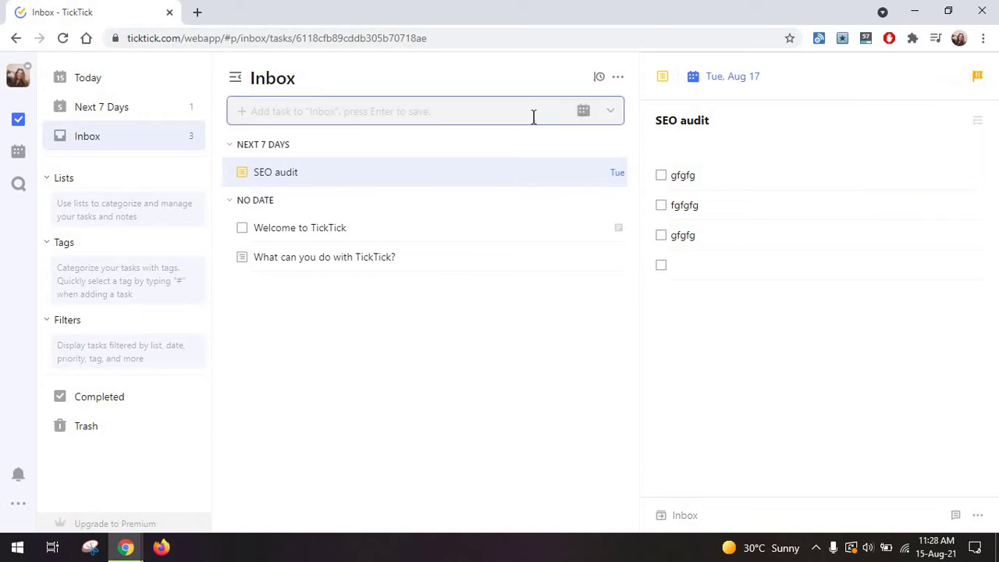
{"action": "type", "text": "More tasks"}
{"action": "key", "text": "Return"}
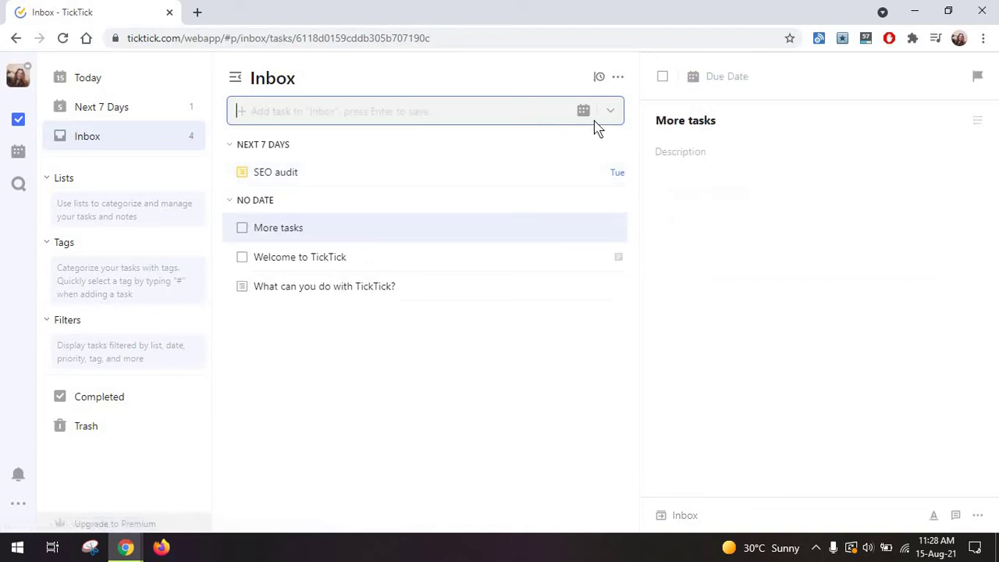
- Try sorting the Inbox by title, tag and priority, then restore custom order with SEO audit on top
{"action": "left_click", "coordinate": [598, 76]}
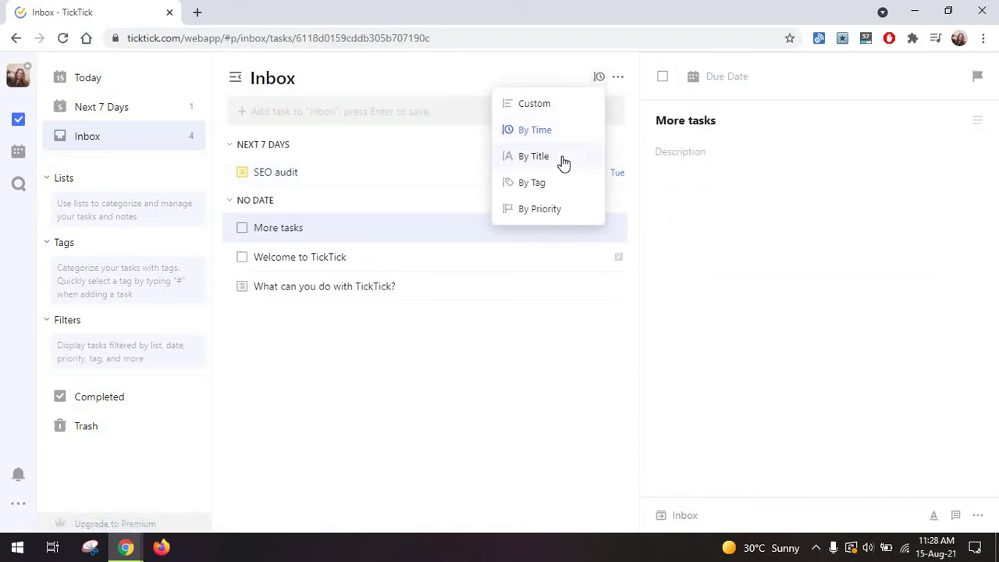
{"action": "left_click", "coordinate": [546, 156]}
{"action": "left_click", "coordinate": [598, 77]}
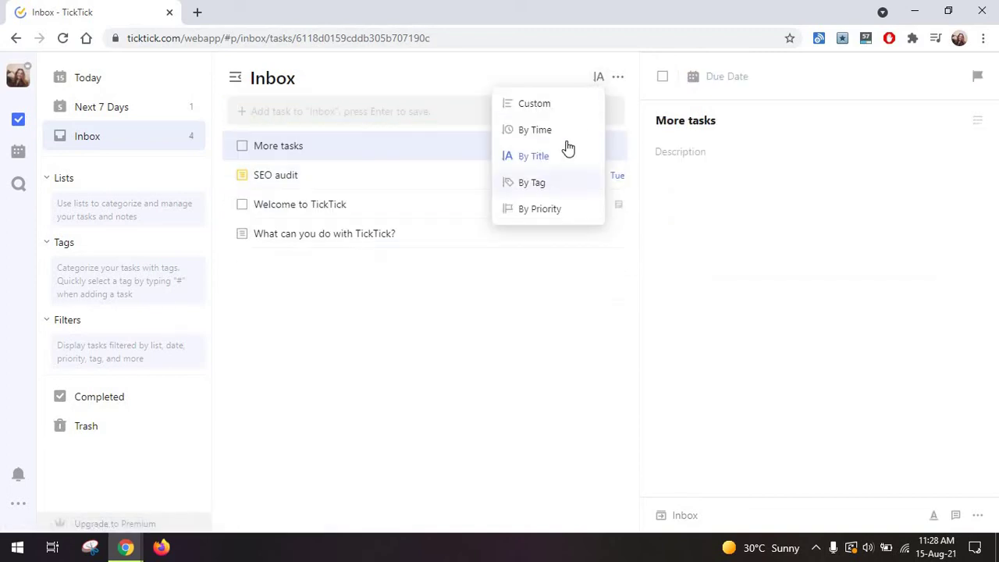
{"action": "left_click", "coordinate": [546, 181]}
{"action": "left_click", "coordinate": [430, 172]}
{"action": "left_click", "coordinate": [599, 76]}
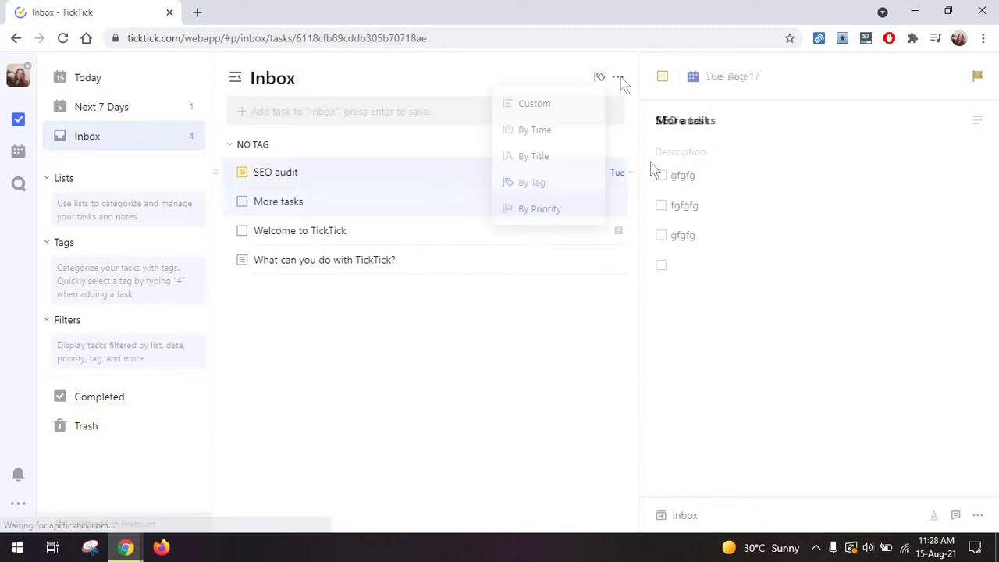
{"action": "left_click", "coordinate": [546, 206]}
{"action": "left_click", "coordinate": [598, 79]}
{"action": "left_click", "coordinate": [584, 103]}
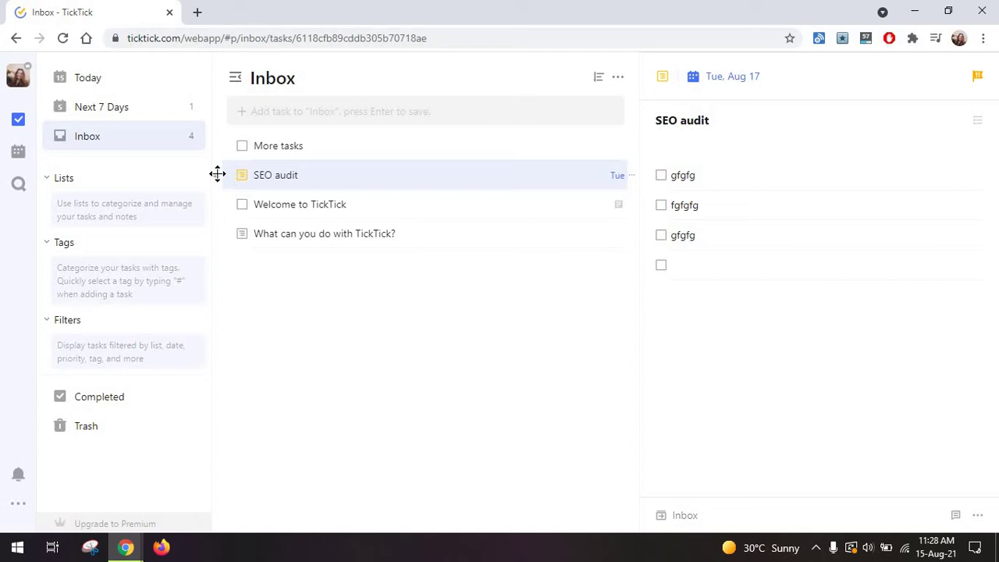
{"action": "left_click_drag", "start_coordinate": [216, 175], "coordinate": [383, 163]}
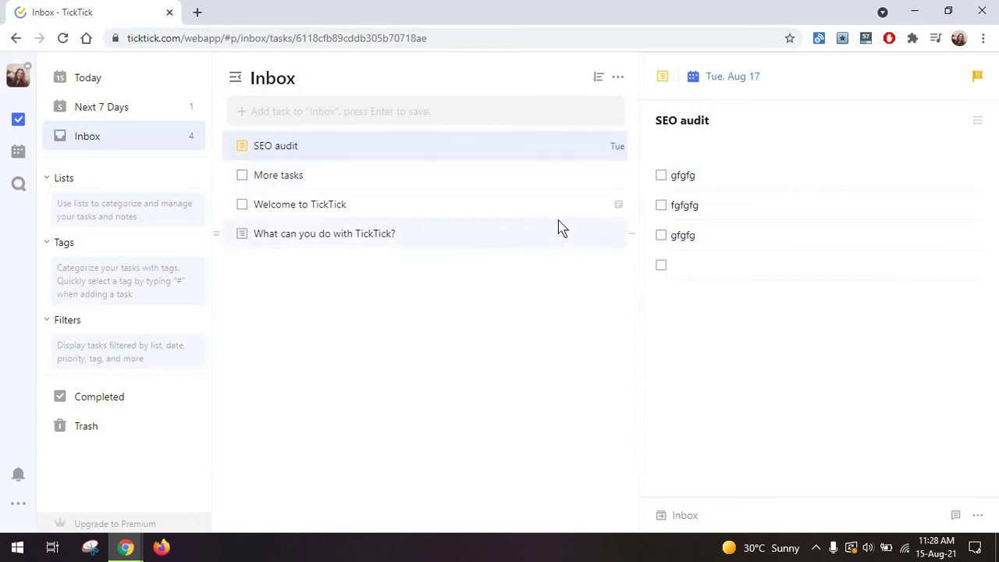
- Hide completed tasks and show descriptions and due-date countdowns in the Inbox
{"action": "left_click", "coordinate": [618, 78]}
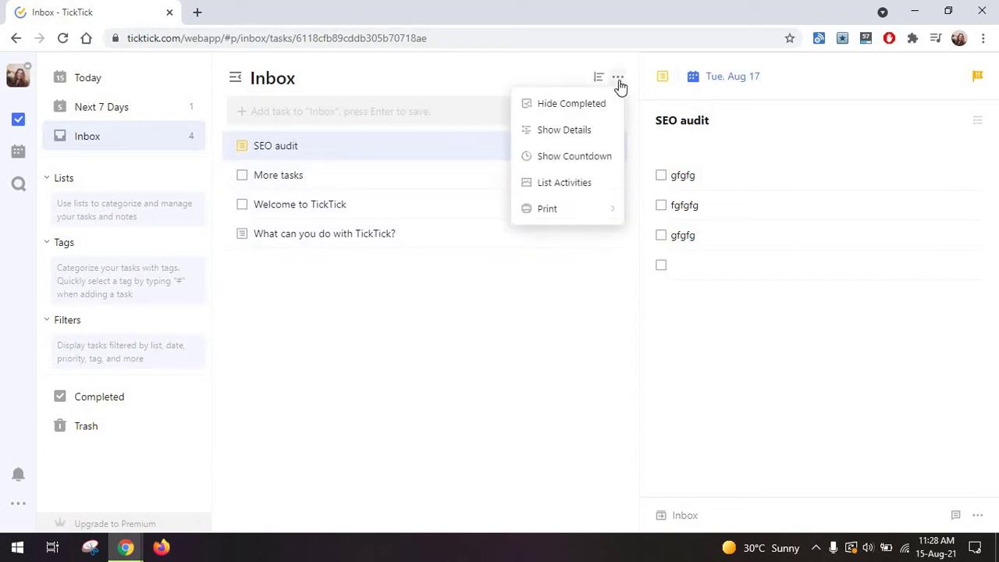
{"action": "left_click", "coordinate": [606, 103]}
{"action": "left_click", "coordinate": [617, 81]}
{"action": "left_click", "coordinate": [598, 130]}
{"action": "left_click", "coordinate": [617, 77]}
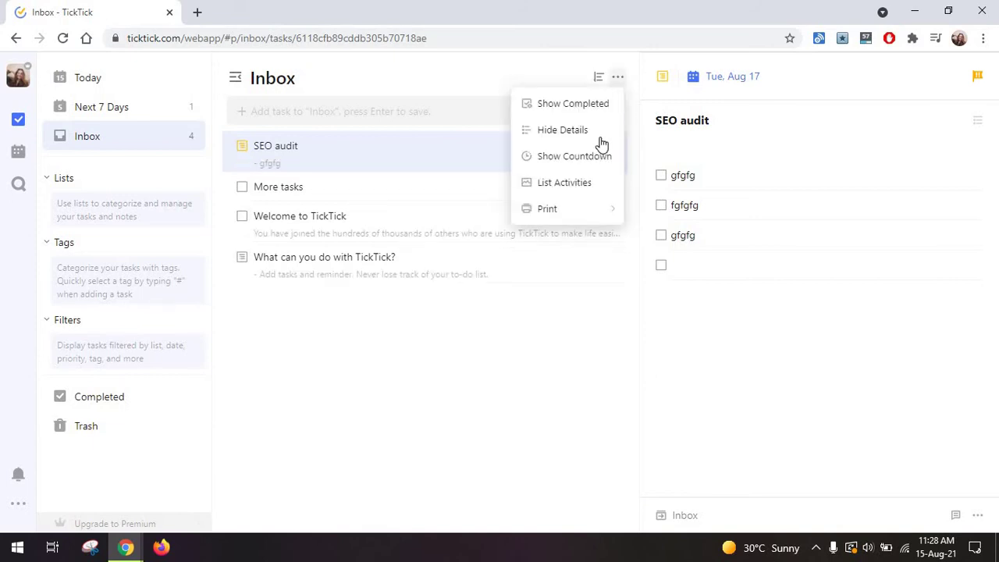
{"action": "left_click", "coordinate": [598, 155]}
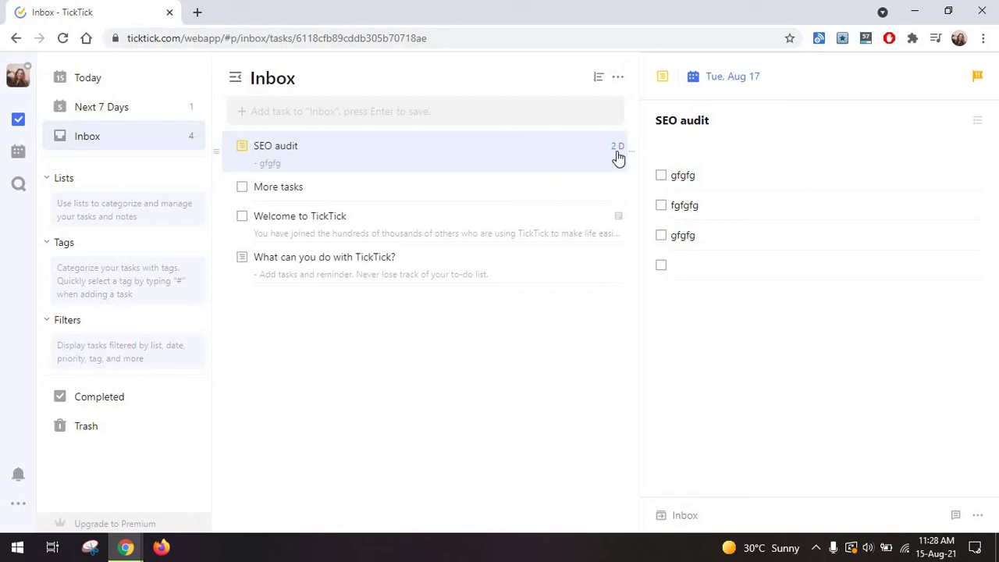
{"action": "left_click", "coordinate": [617, 78]}
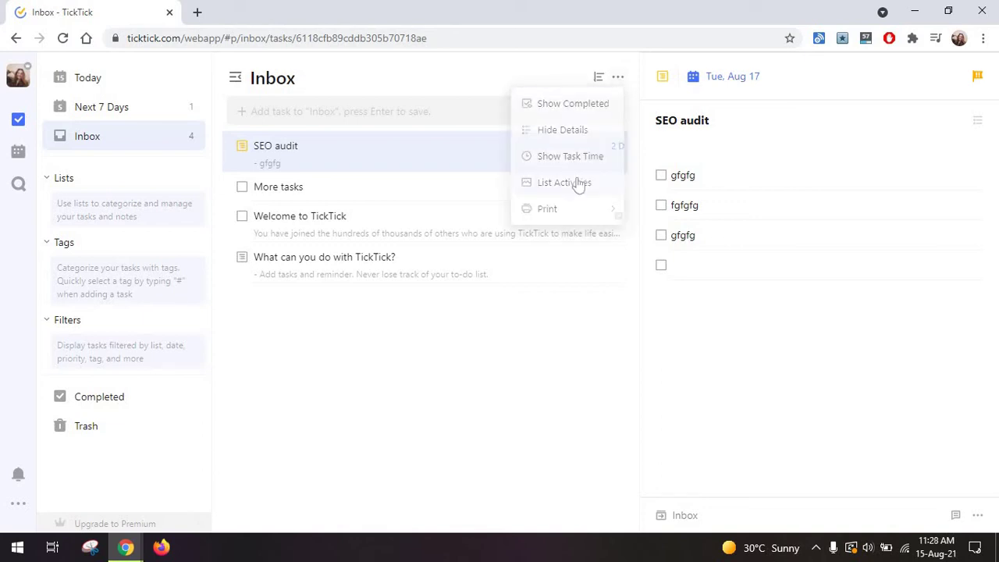
- In Today, add 'Meeting' and 'Research' tasks due today
{"action": "left_click", "coordinate": [104, 85]}
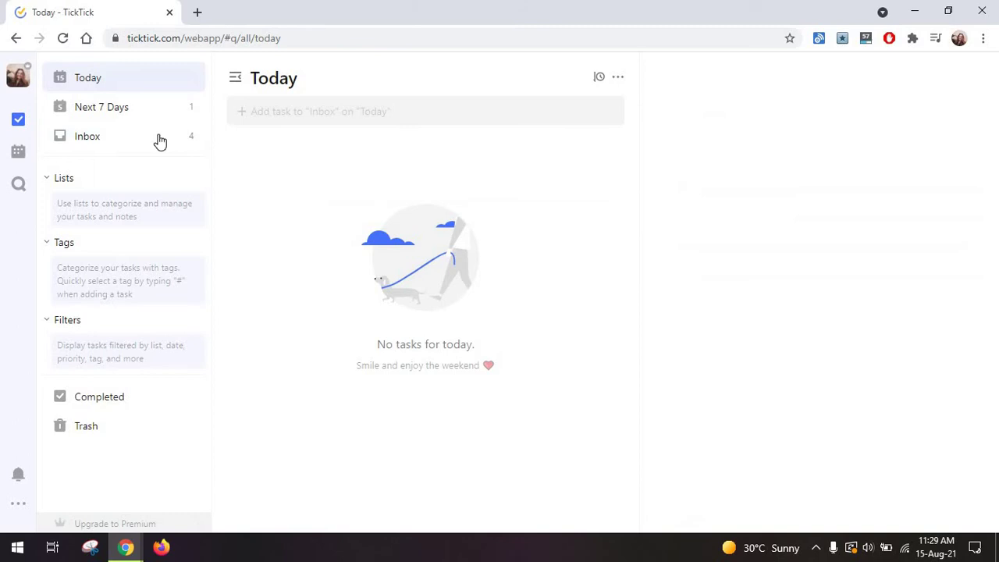
{"action": "left_click", "coordinate": [283, 113]}
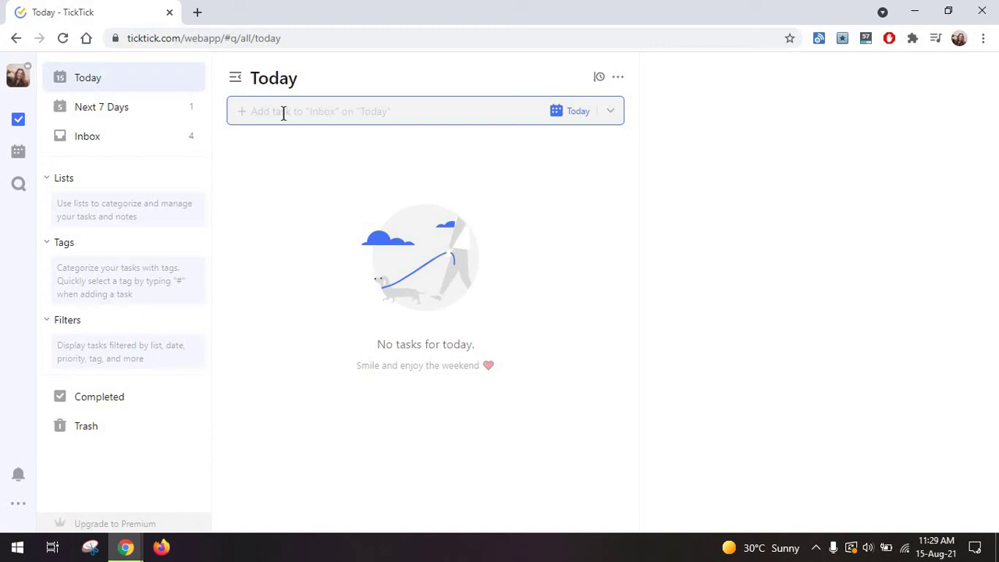
{"action": "type", "text": "Meeting"}
{"action": "key", "text": "Return"}
{"action": "type", "text": "Research"}
{"action": "key", "text": "Return"}
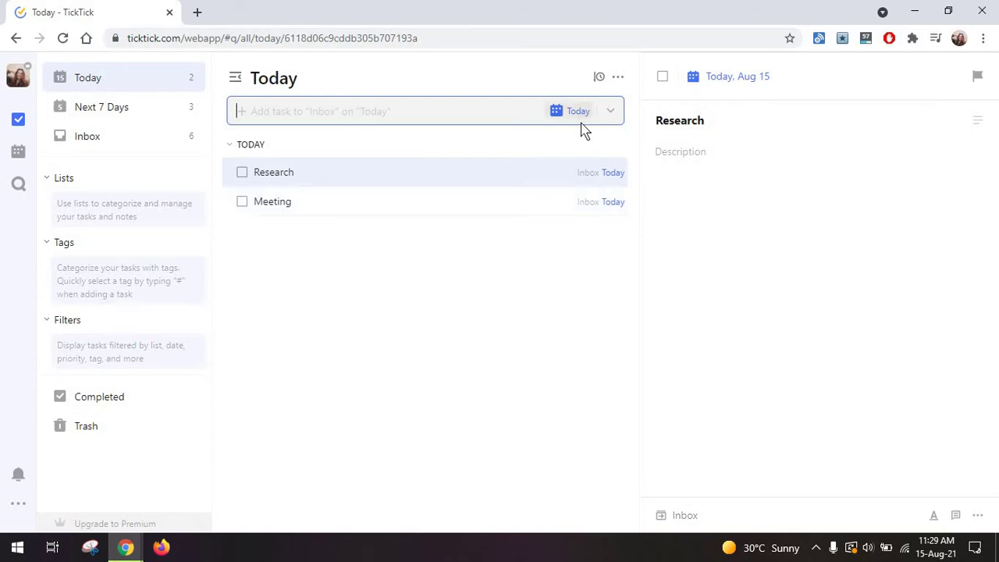
- Move Research's due date to Aug 17, glance at Next 7 Days, and return to the Inbox
{"action": "left_click", "coordinate": [735, 76]}
{"action": "left_click", "coordinate": [668, 250]}
{"action": "left_click", "coordinate": [760, 438]}
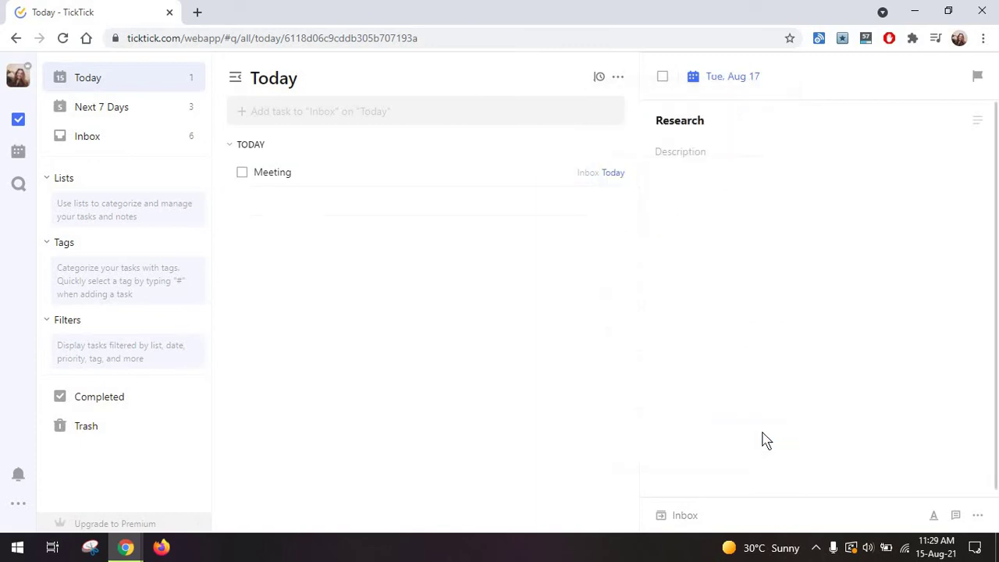
{"action": "left_click", "coordinate": [121, 121]}
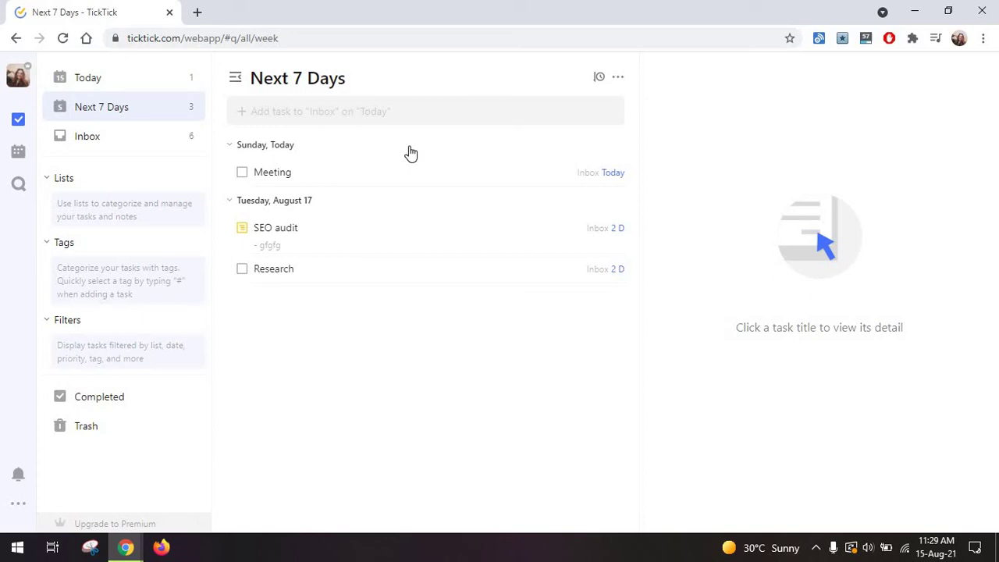
{"action": "left_click", "coordinate": [141, 139]}
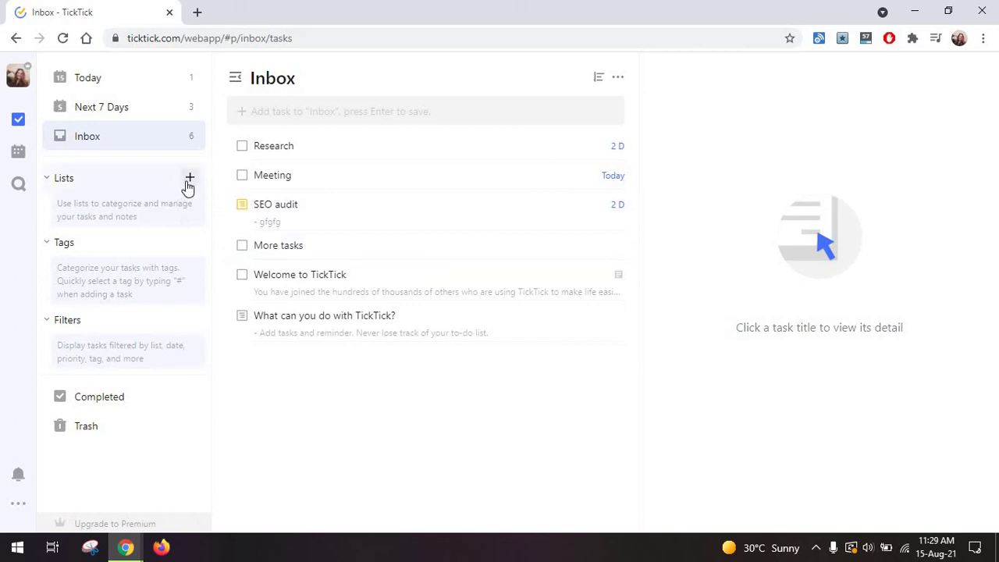
- Create an 'SEO' list inside a new 'Marketing' folder
{"action": "left_click", "coordinate": [189, 179]}
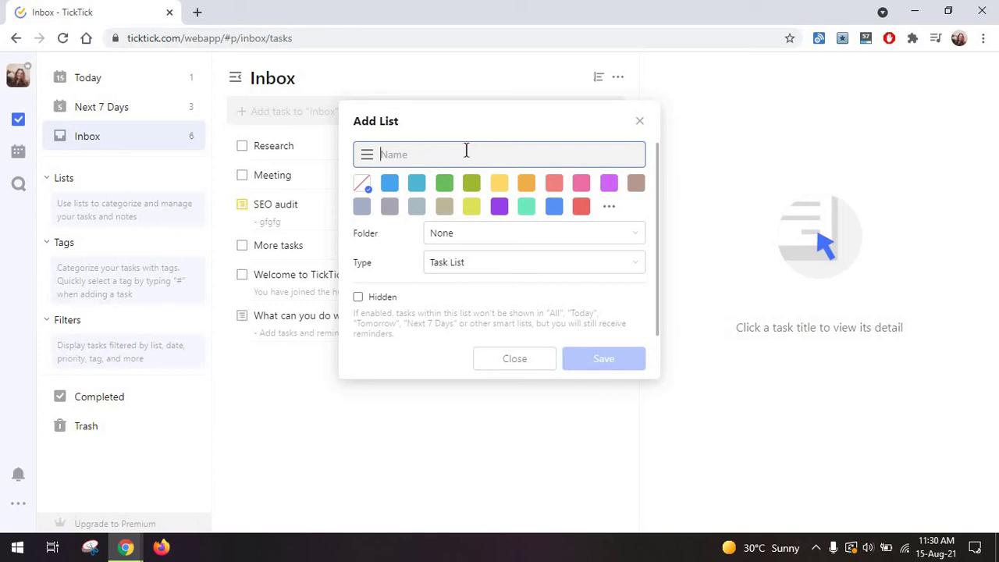
{"action": "type", "text": "SEO"}
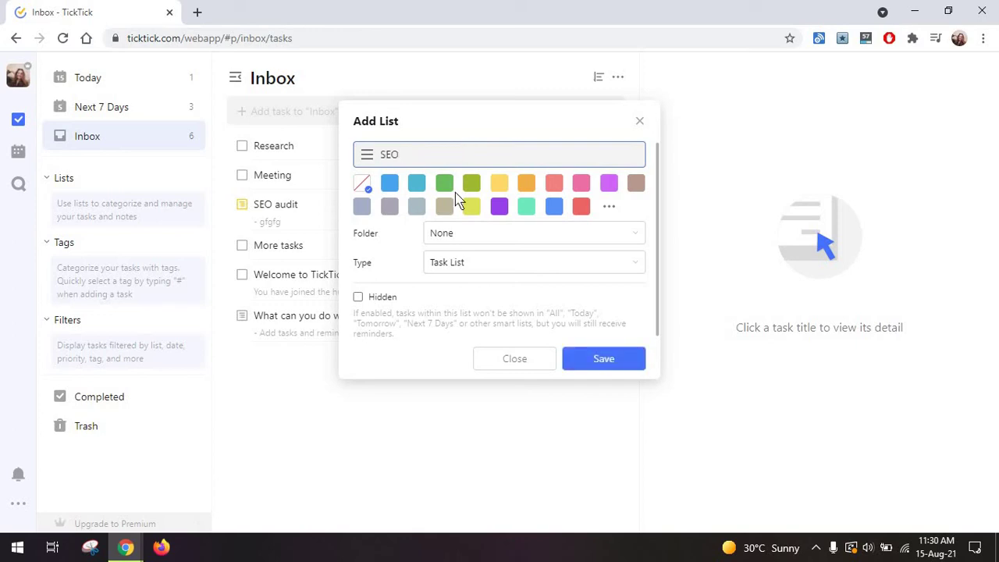
{"action": "left_click", "coordinate": [468, 236]}
{"action": "left_click", "coordinate": [475, 289]}
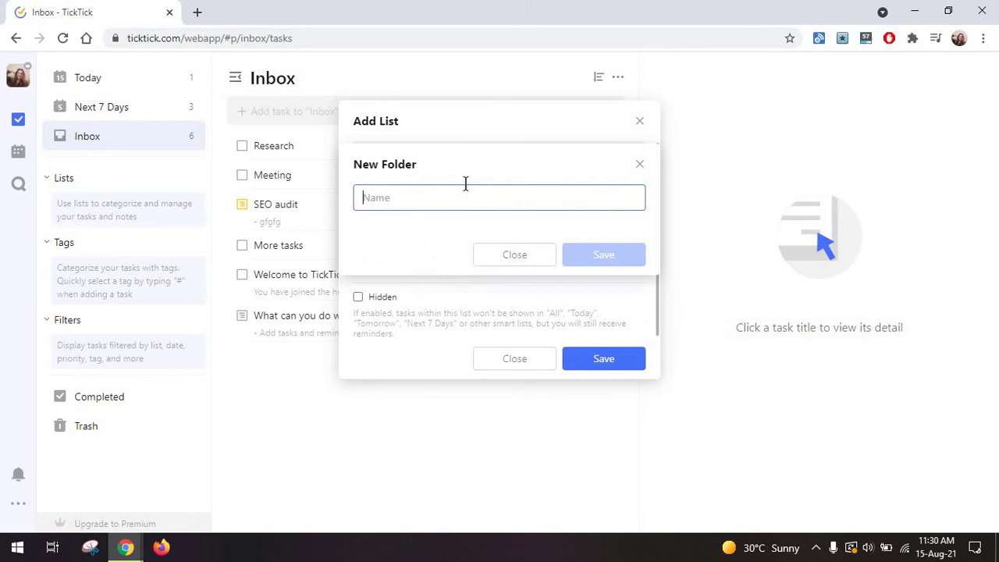
{"action": "type", "text": "Marketing"}
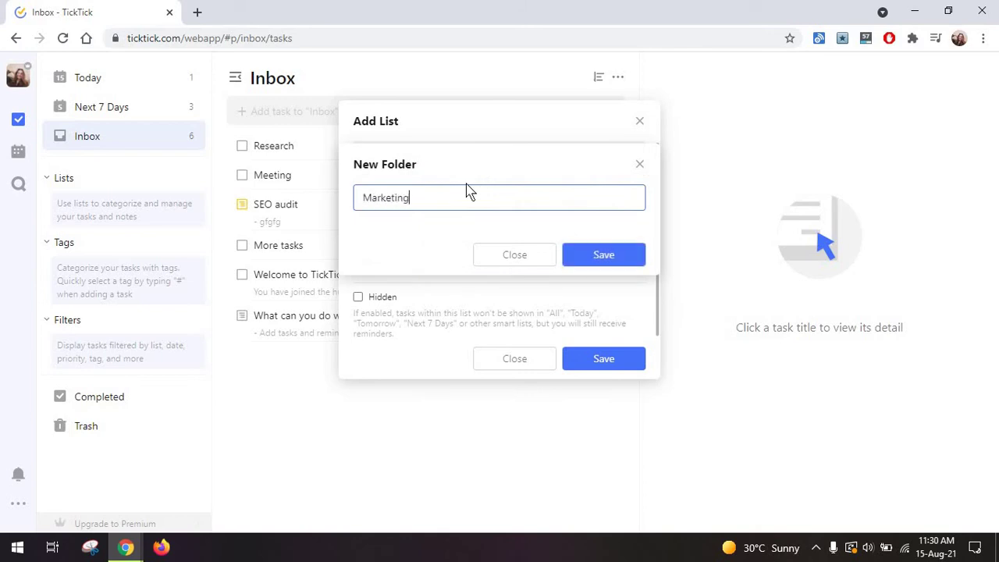
{"action": "left_click", "coordinate": [597, 254]}
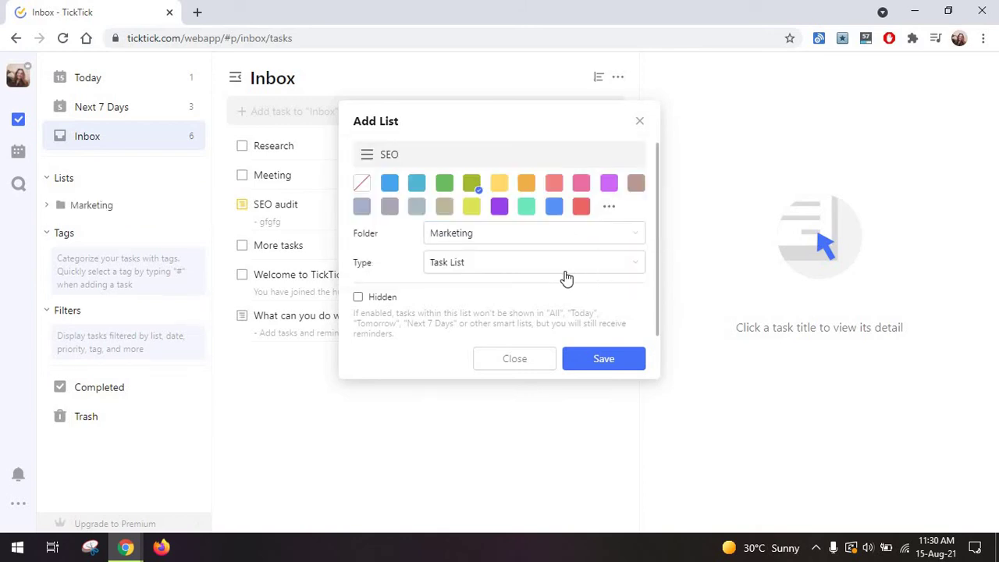
{"action": "left_click", "coordinate": [607, 359]}
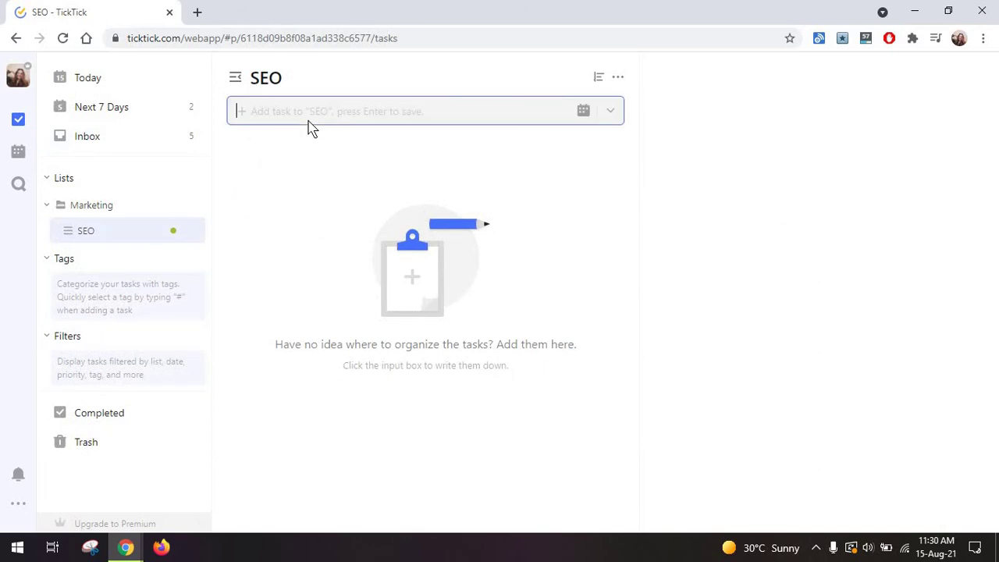
- Add a 'Keyword research' task to SEO, make it due today, and view Today
{"action": "type", "text": "Keyword "}
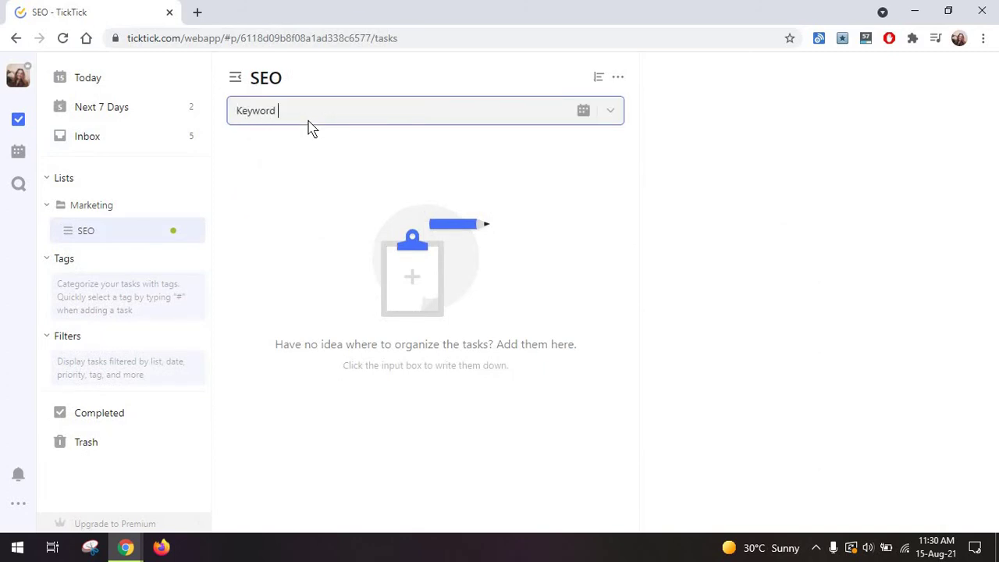
{"action": "type", "text": "research"}
{"action": "key", "text": "Return"}
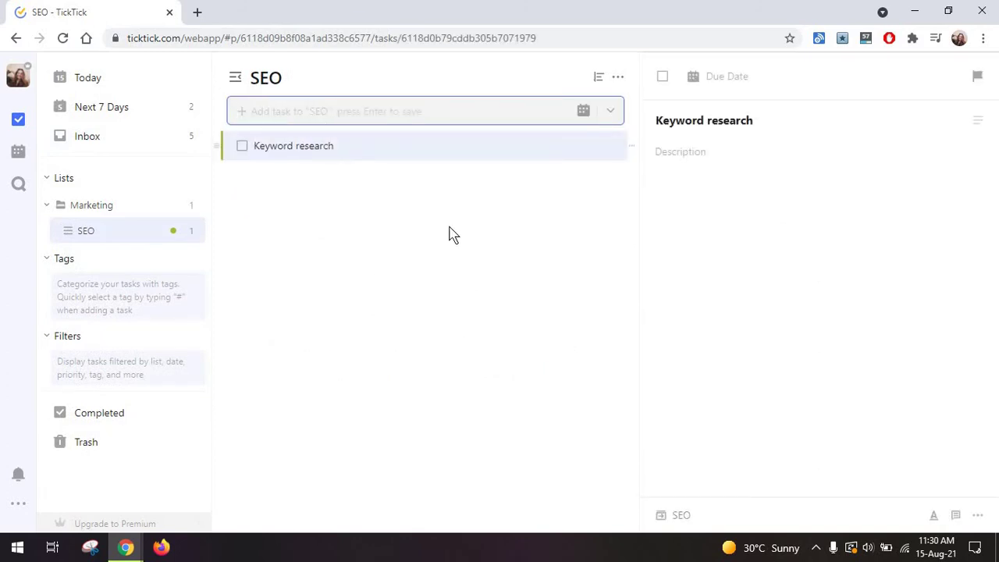
{"action": "left_click", "coordinate": [304, 146]}
{"action": "left_click", "coordinate": [725, 76]}
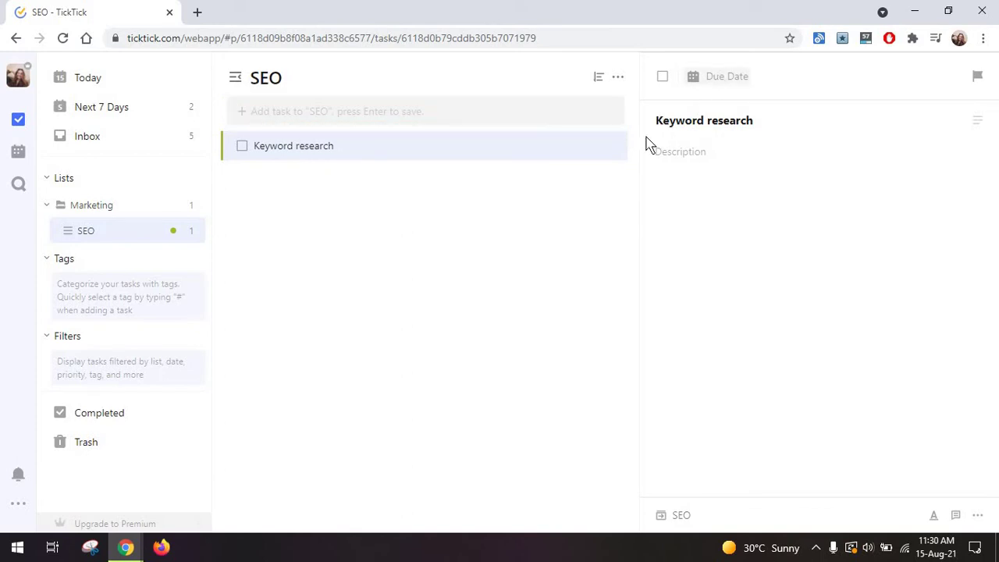
{"action": "left_click", "coordinate": [734, 433]}
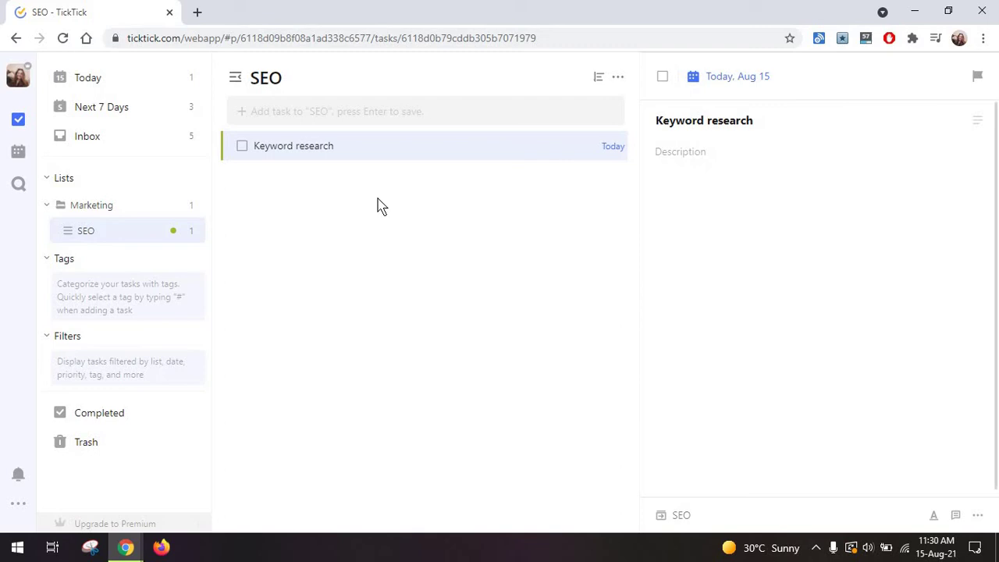
{"action": "left_click", "coordinate": [98, 81]}
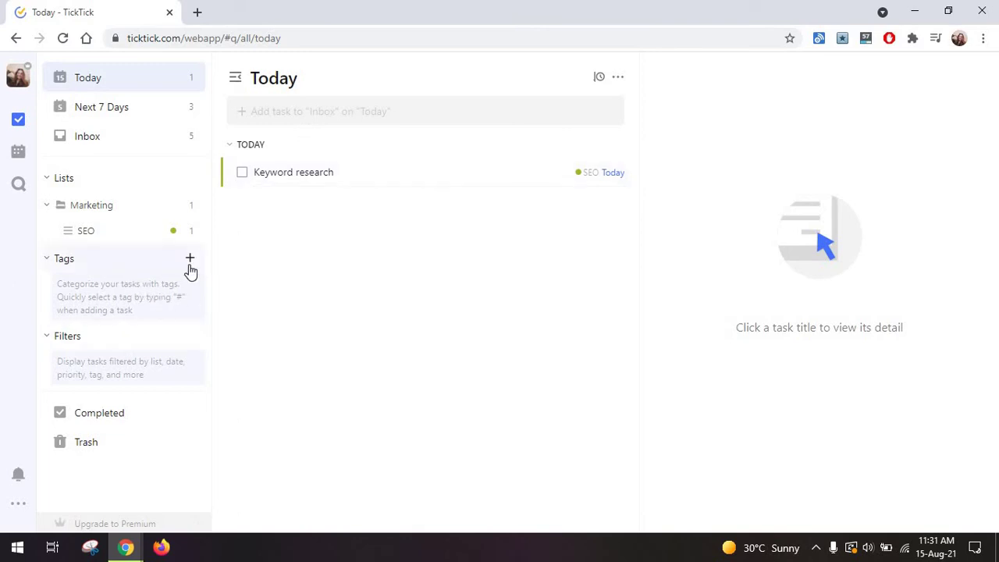
- Create a purple tag named 'client2323'
{"action": "left_click", "coordinate": [189, 266]}
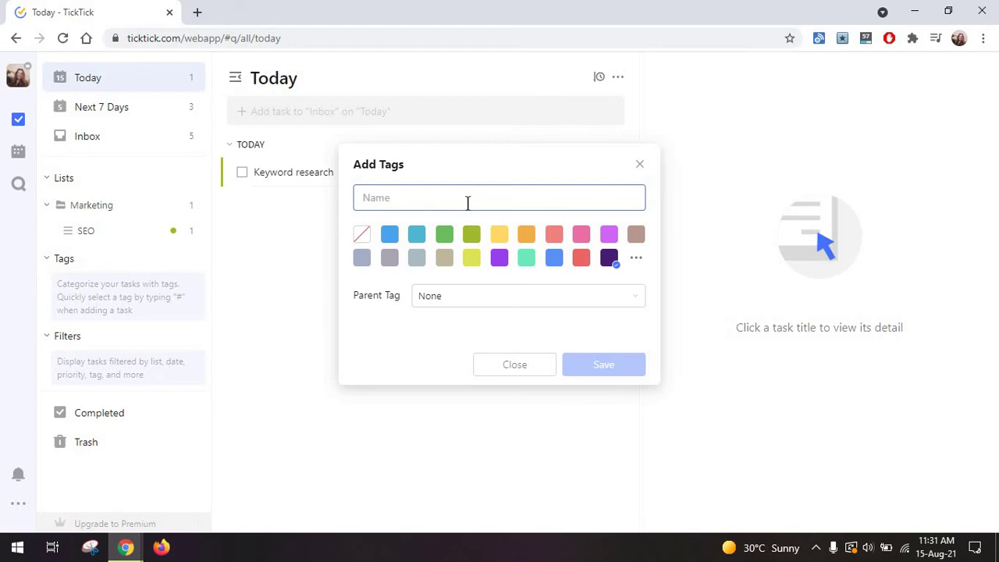
{"action": "type", "text": "client2323"}
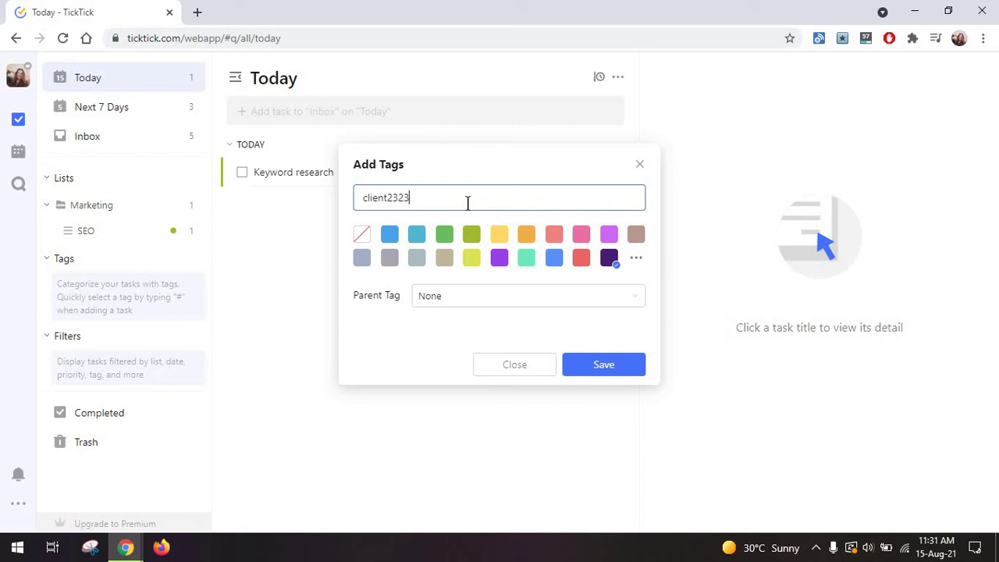
{"action": "left_click", "coordinate": [506, 256]}
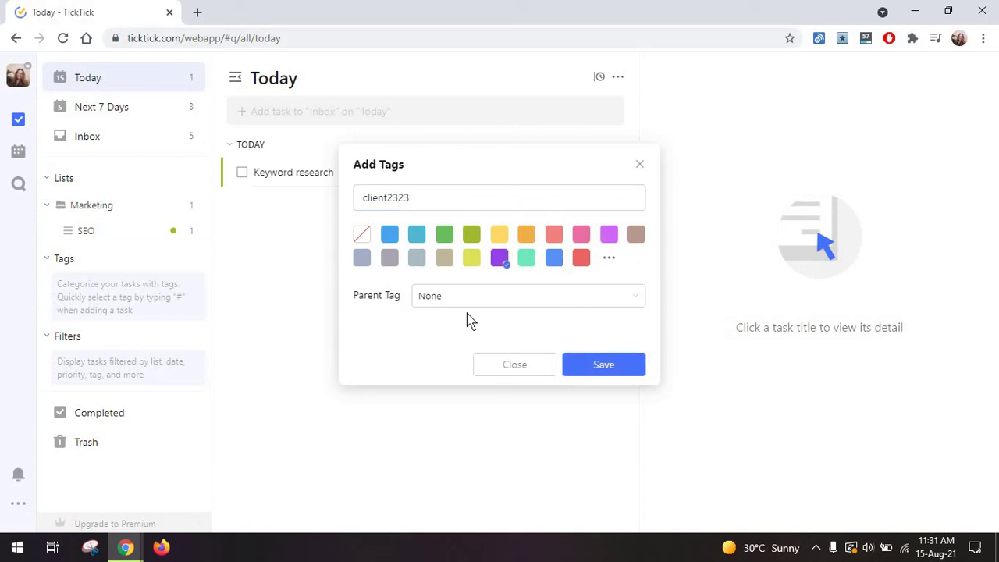
{"action": "left_click", "coordinate": [608, 365]}
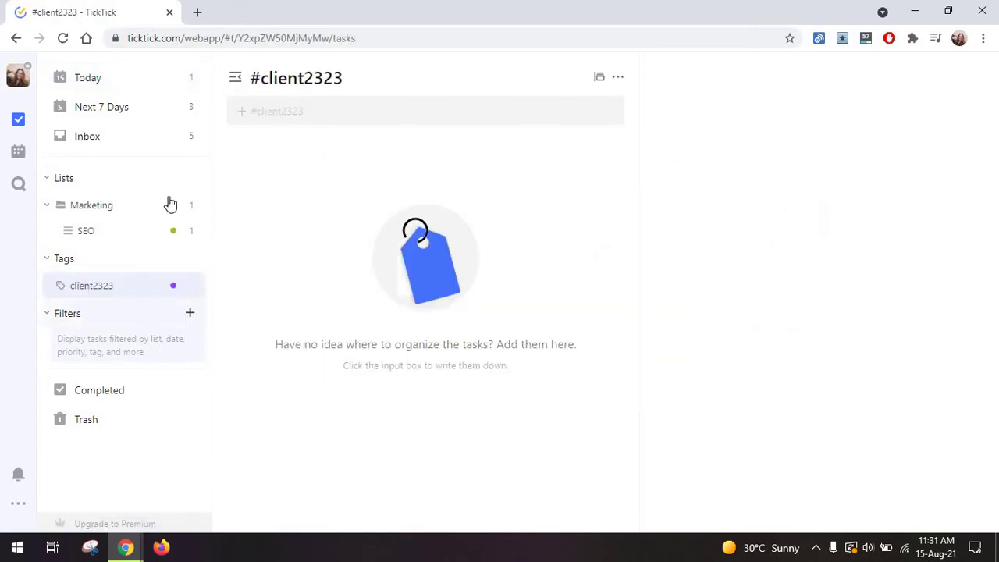
- Add an 'SEO' task under the client2323 tag, then return to the Inbox
{"action": "type", "text": "SEO"}
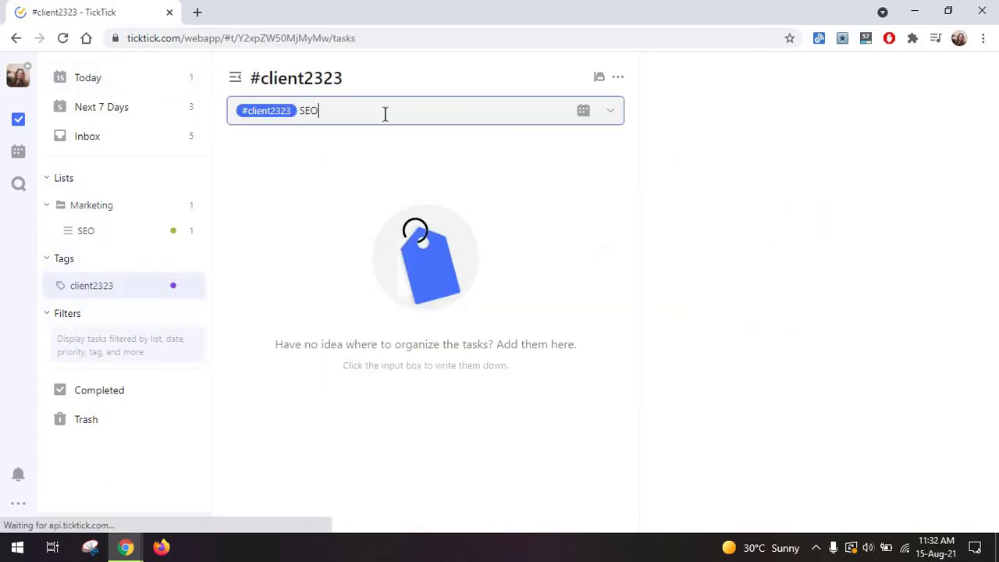
{"action": "key", "text": "Return"}
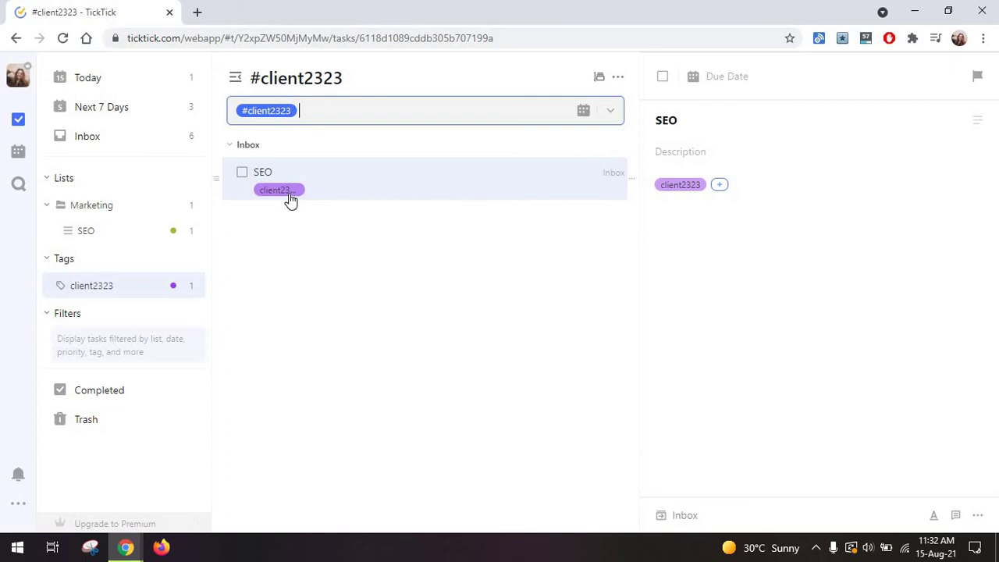
{"action": "left_click", "coordinate": [121, 139]}
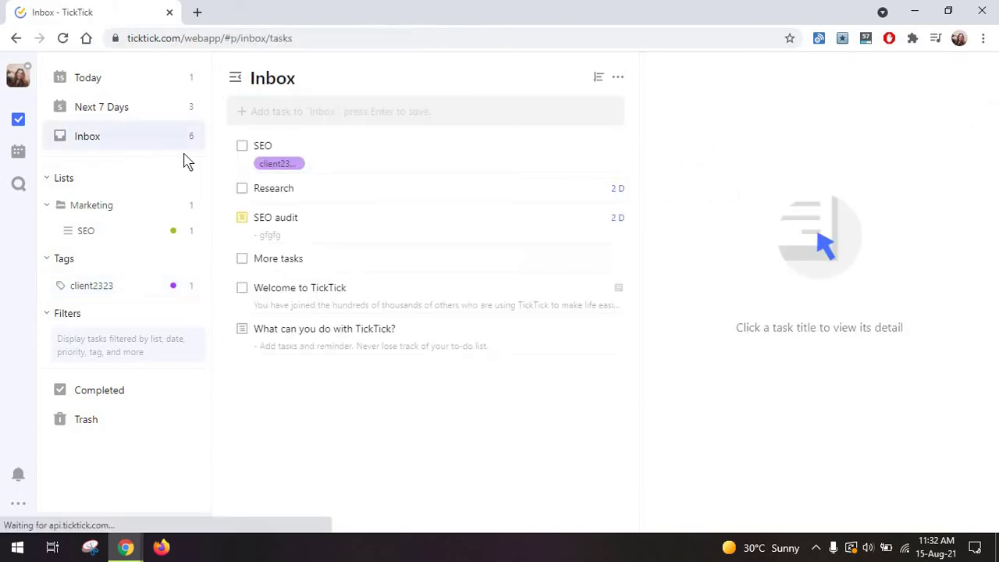
- Tag the Research task with client2323 using #
{"action": "left_click", "coordinate": [277, 188]}
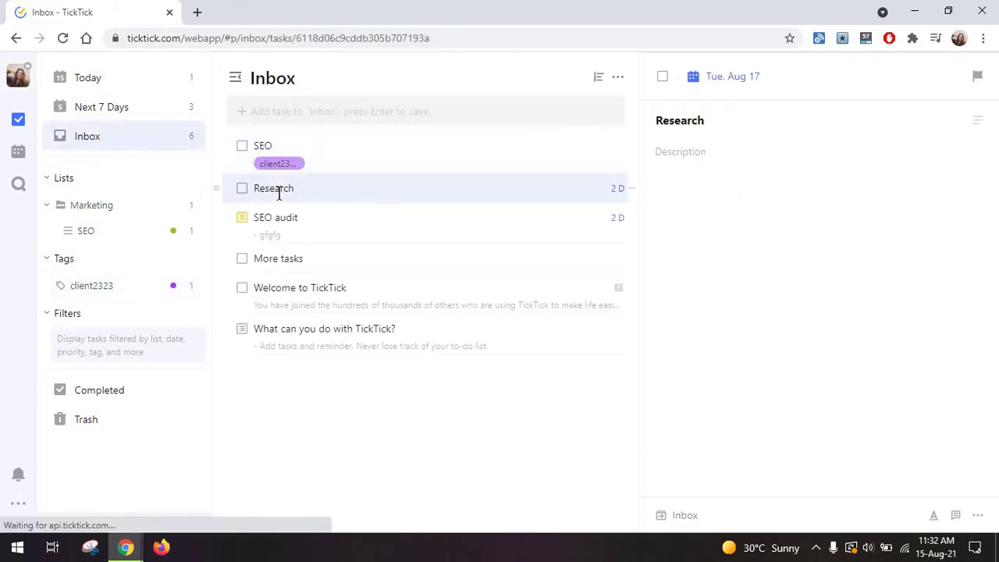
{"action": "type", "text": "#"}
{"action": "left_click", "coordinate": [663, 146]}
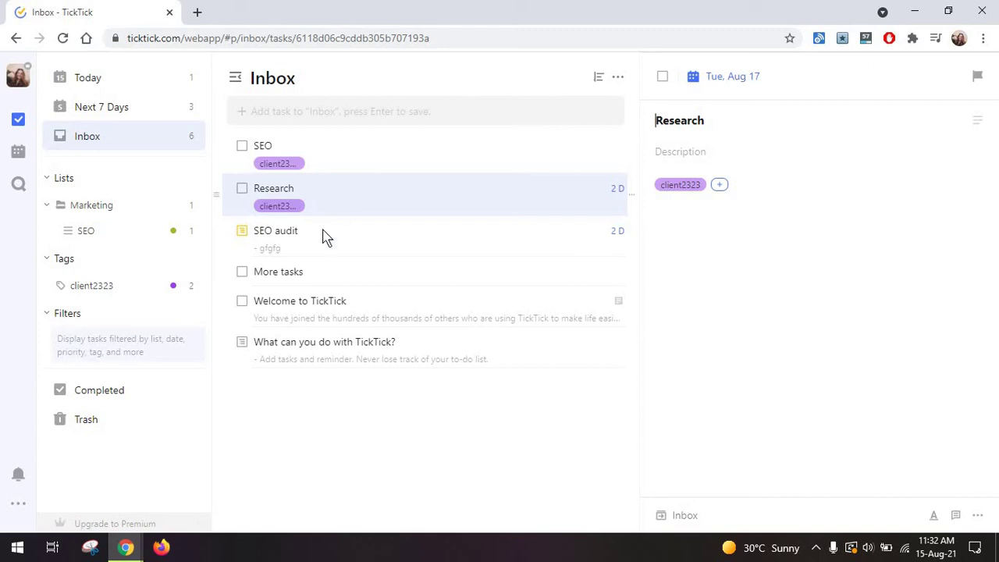
- Tag SEO audit with client2323, then try adding a custom filter
{"action": "left_click", "coordinate": [307, 266]}
{"action": "left_click", "coordinate": [314, 248]}
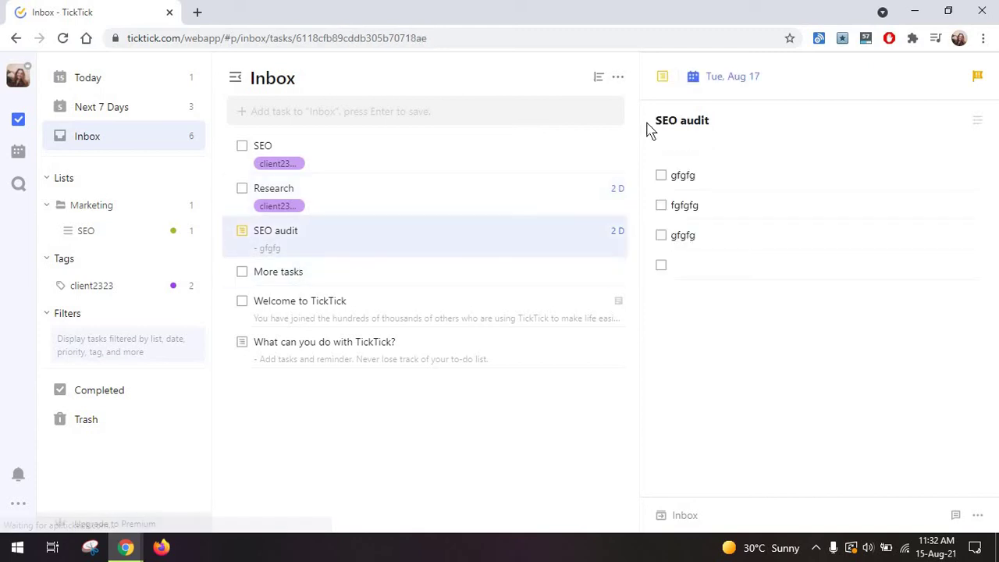
{"action": "left_click", "coordinate": [654, 121]}
{"action": "type", "text": "#"}
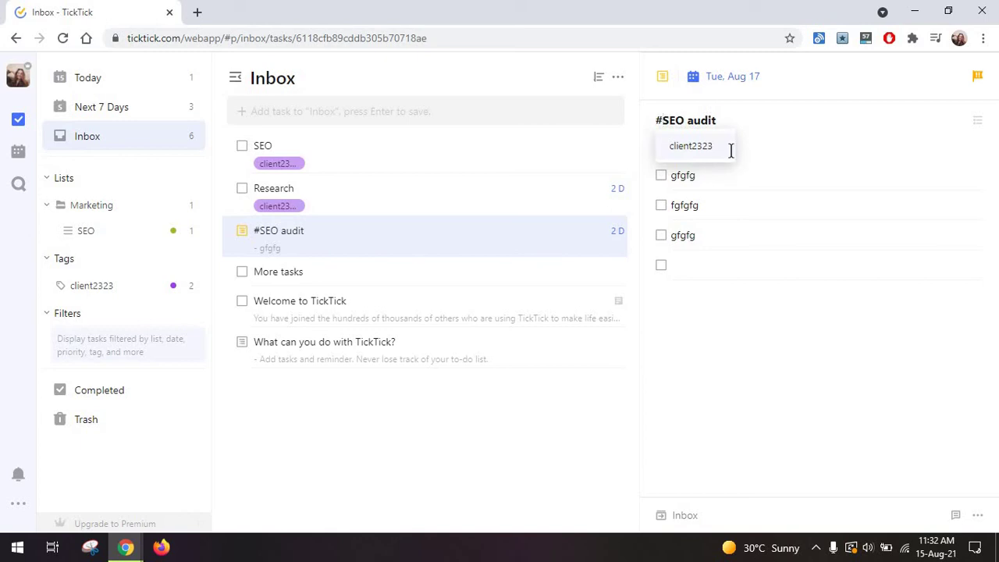
{"action": "left_click", "coordinate": [729, 148]}
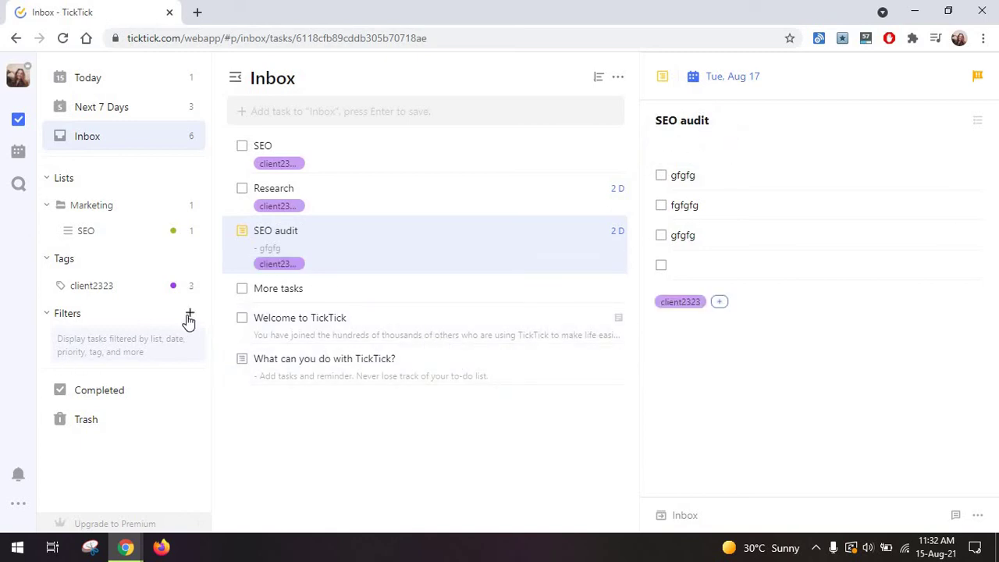
{"action": "left_click", "coordinate": [189, 316]}
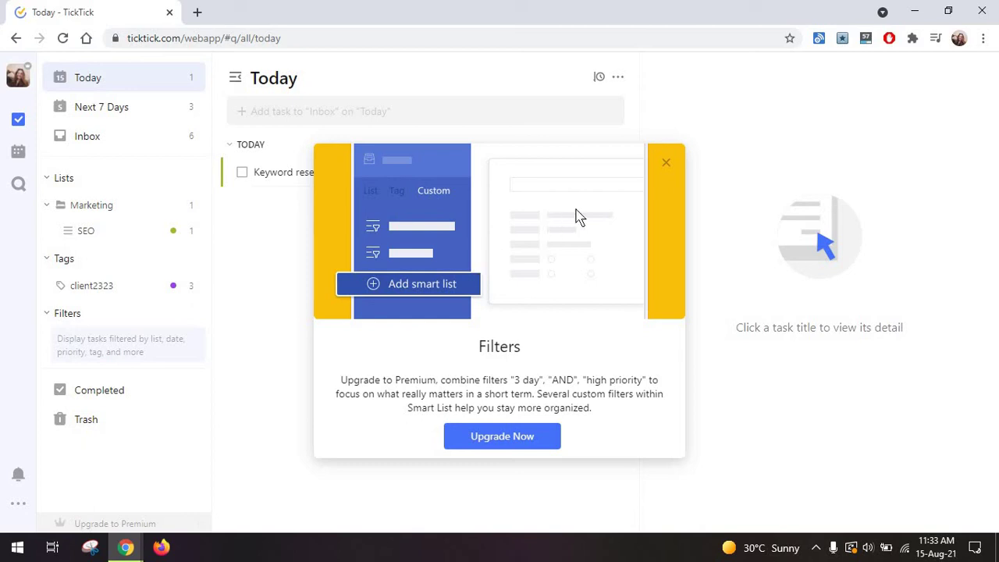
- Dismiss the upgrade prompts, browse Completed and Trash, and return to Today's Keyword research
{"action": "left_click", "coordinate": [665, 163]}
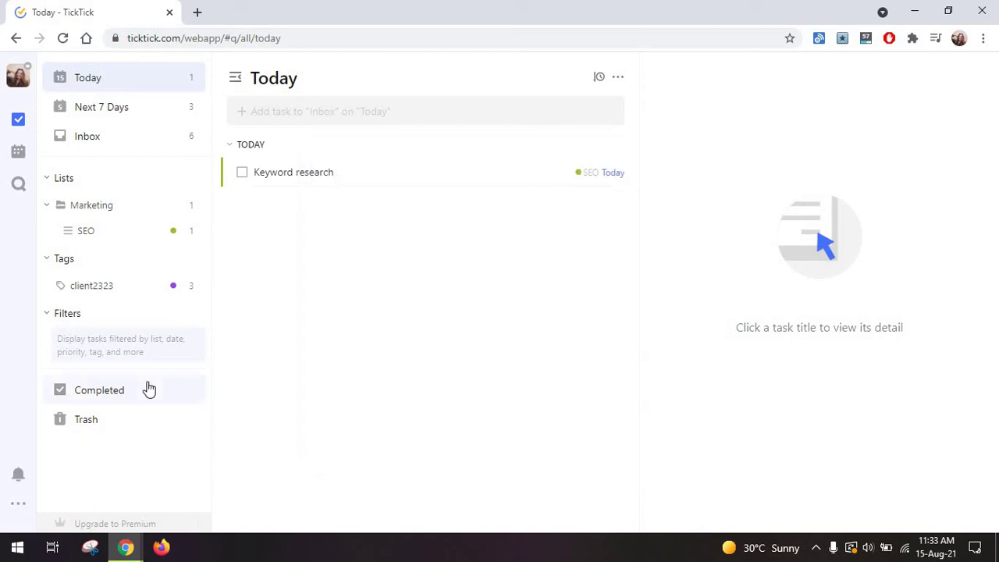
{"action": "left_click", "coordinate": [149, 388]}
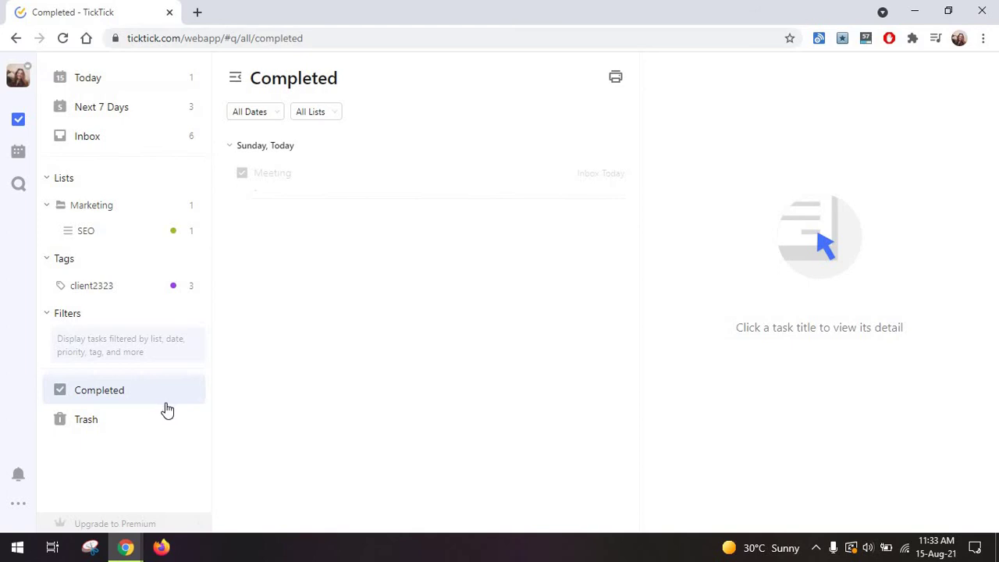
{"action": "left_click", "coordinate": [268, 116]}
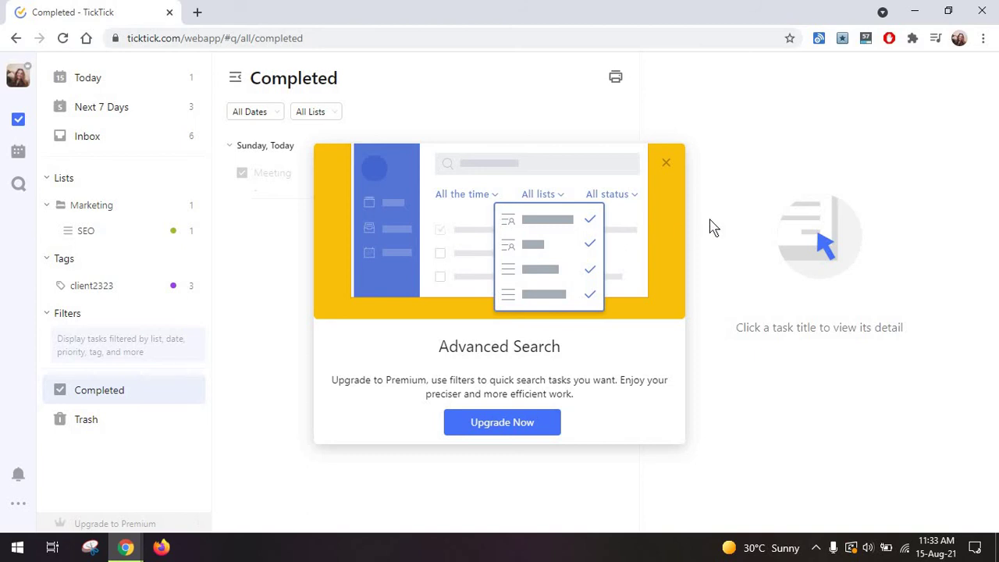
{"action": "left_click", "coordinate": [666, 162]}
{"action": "left_click", "coordinate": [86, 419]}
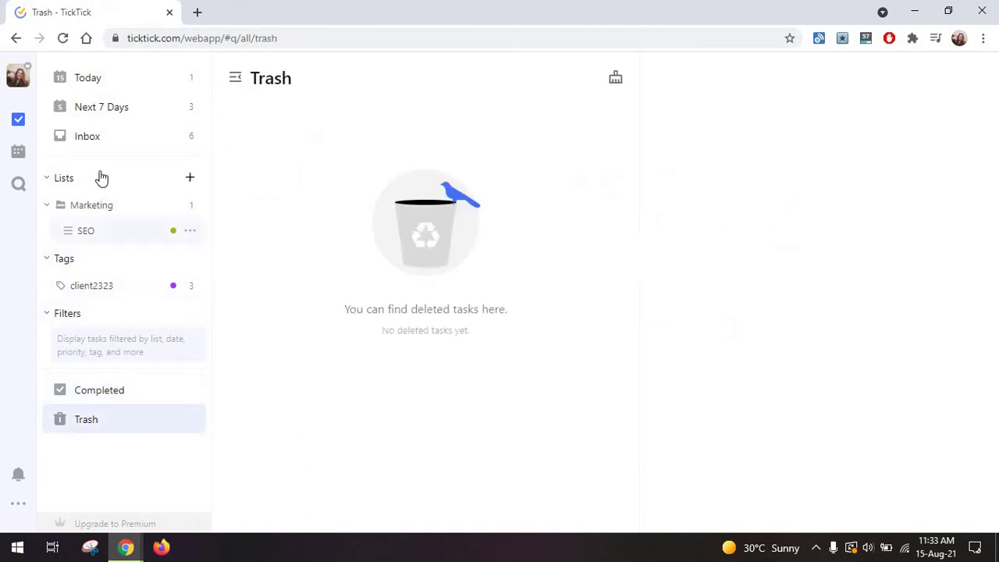
{"action": "left_click", "coordinate": [86, 231]}
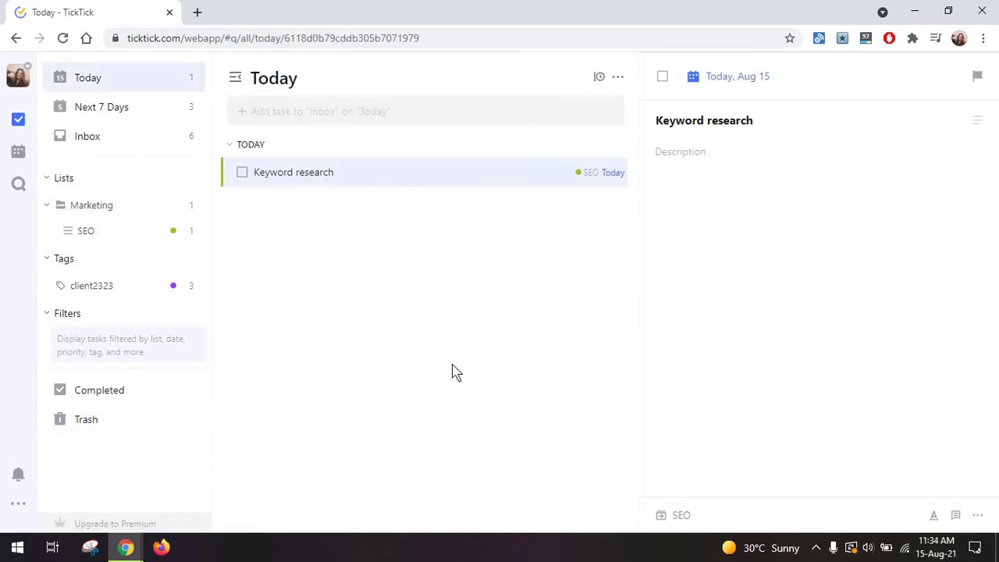
- Open SEO audit from Next 7 Days and post comments 'ghgh' and 'hgh'
{"action": "left_click", "coordinate": [144, 107]}
{"action": "left_click", "coordinate": [327, 229]}
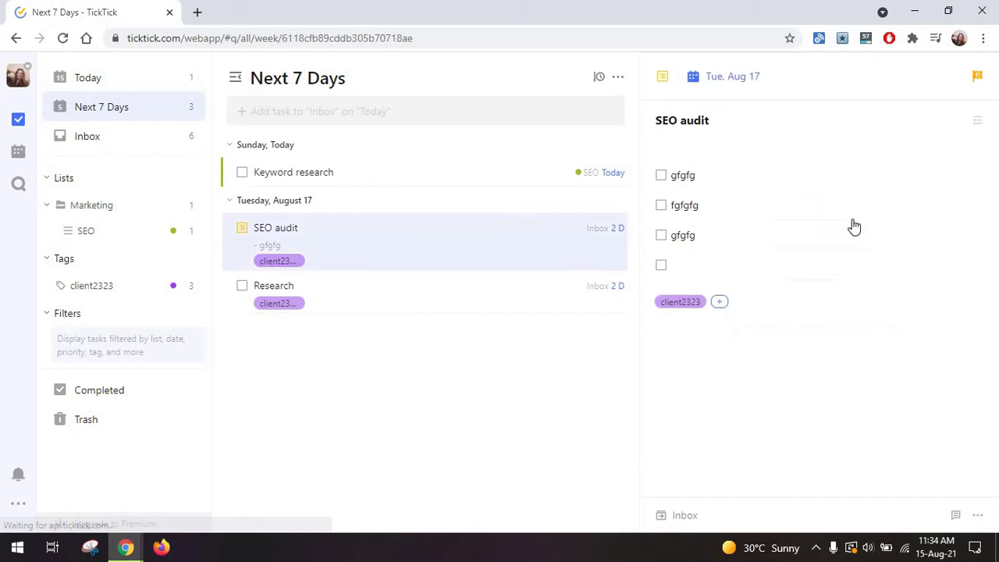
{"action": "left_click", "coordinate": [958, 514]}
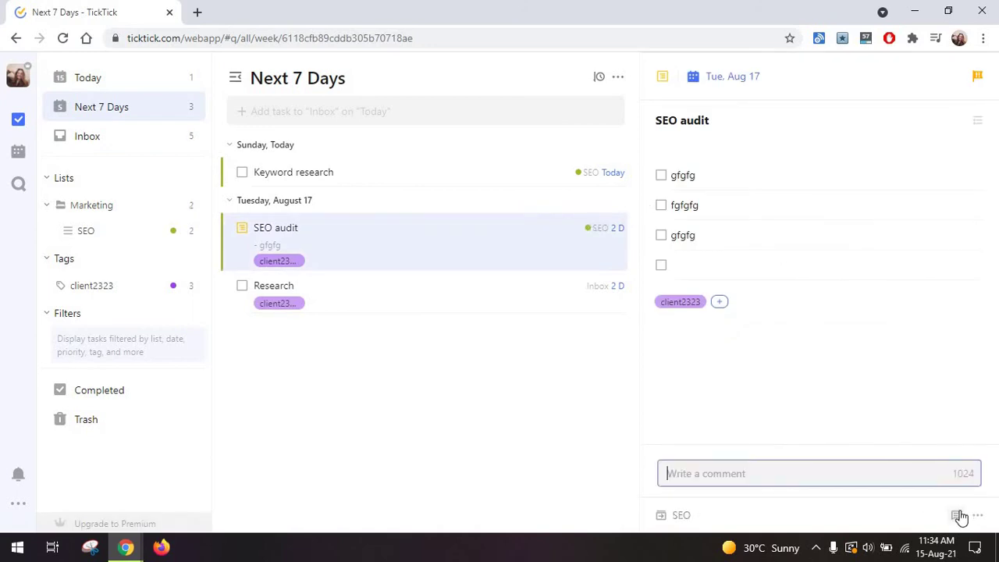
{"action": "type", "text": "ghgh"}
{"action": "key", "text": "Return"}
{"action": "type", "text": "hgh"}
{"action": "key", "text": "Return"}
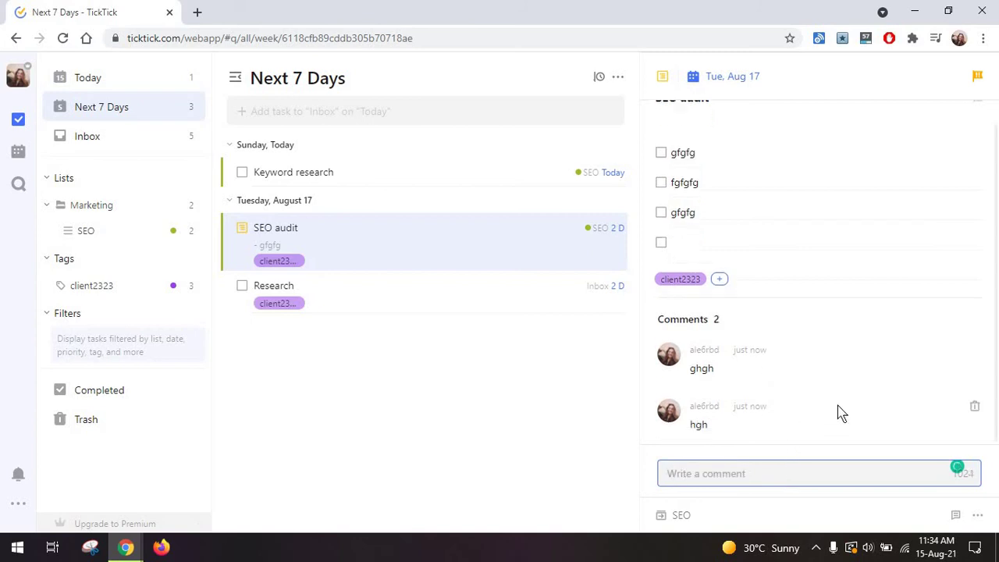
{"action": "left_click", "coordinate": [713, 473]}
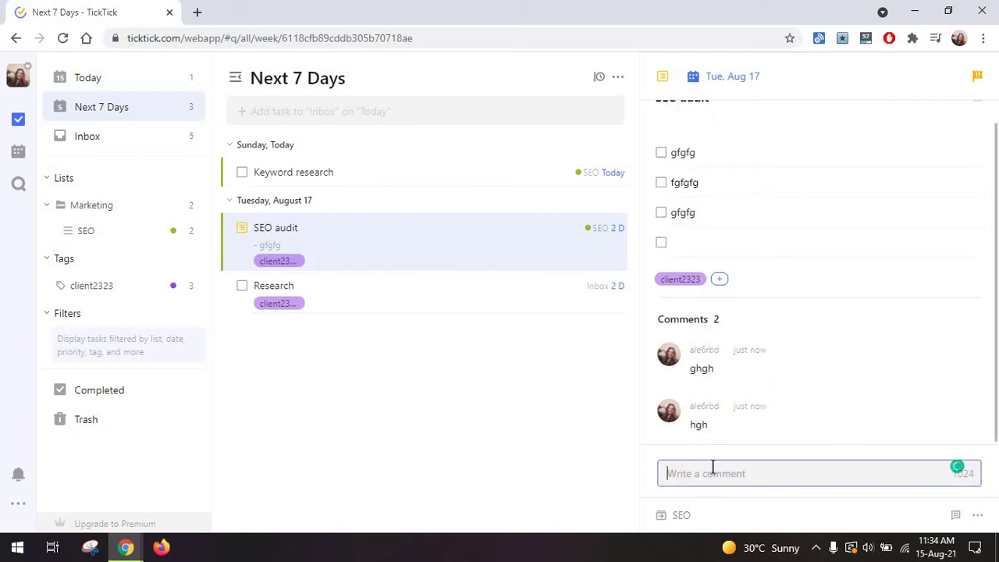
- Add a 'Test' subtask to SEO audit
{"action": "left_click", "coordinate": [976, 515]}
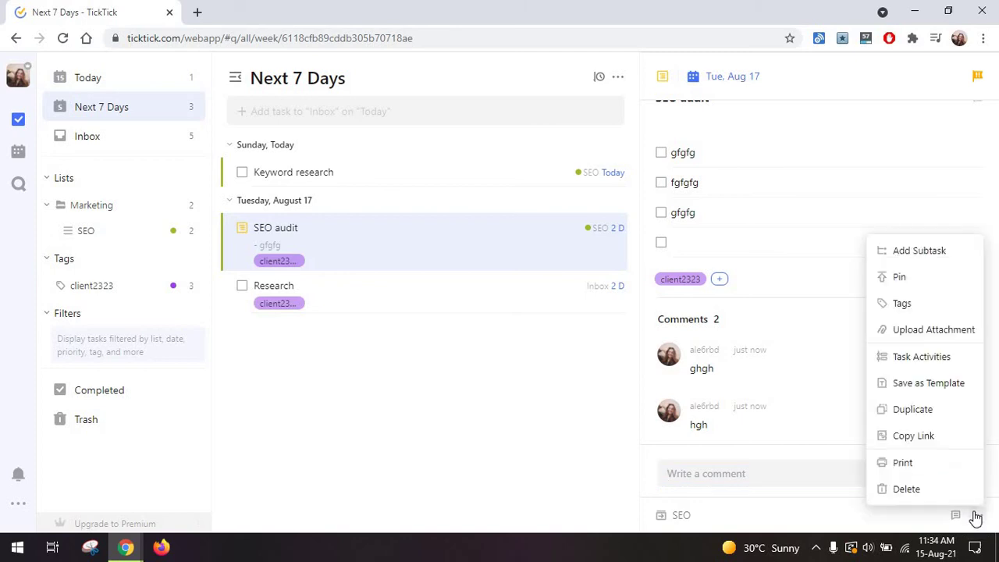
{"action": "left_click", "coordinate": [924, 251]}
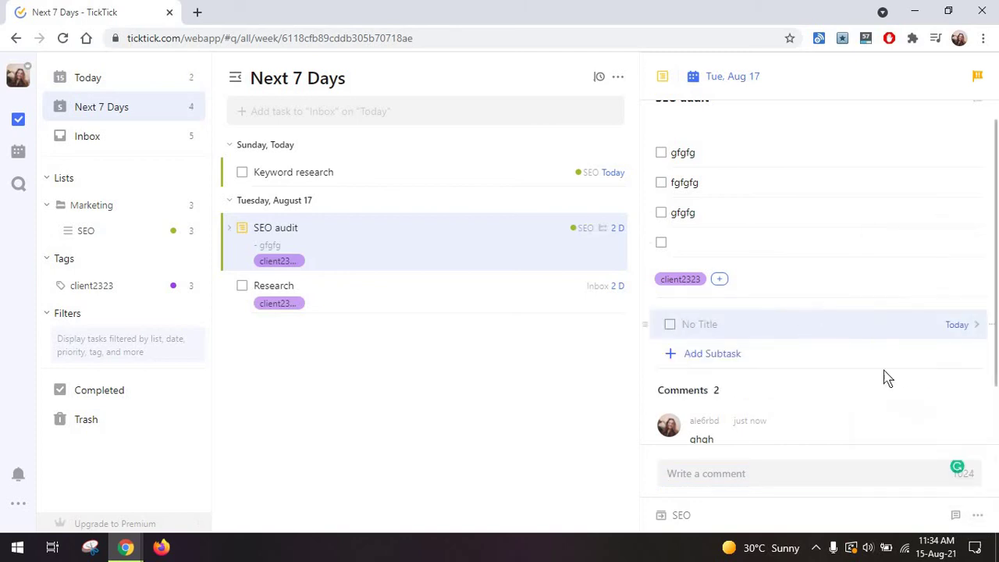
{"action": "type", "text": "Test"}
{"action": "key", "text": "Return"}
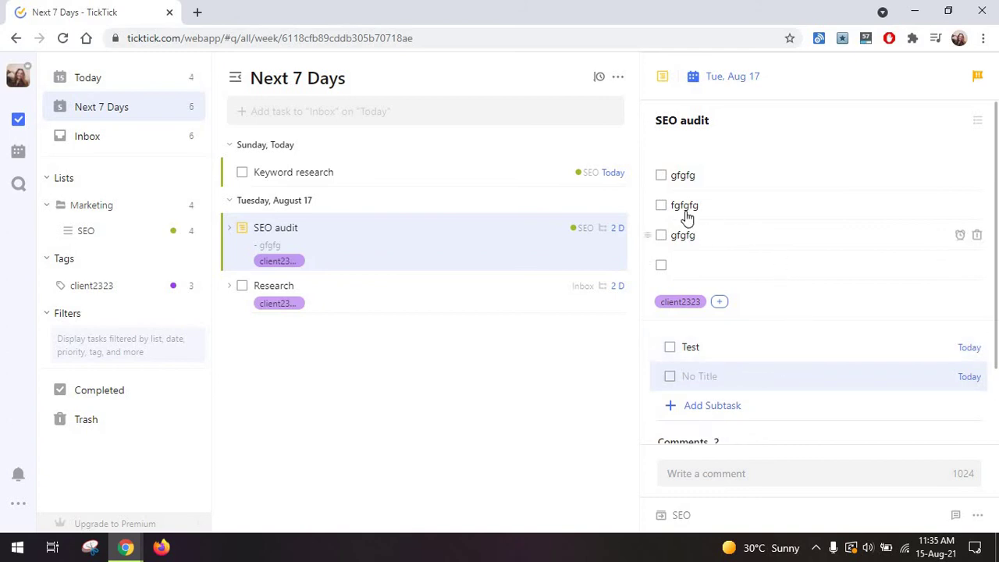
- Tick off both gfgfg checklist items and mark the Test subtask complete
{"action": "left_click", "coordinate": [661, 176]}
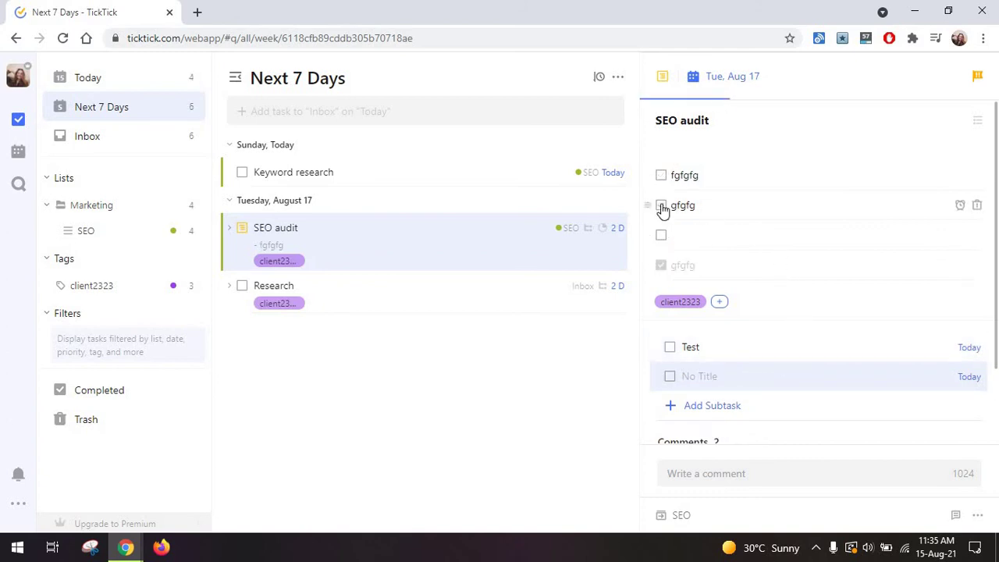
{"action": "left_click", "coordinate": [661, 205]}
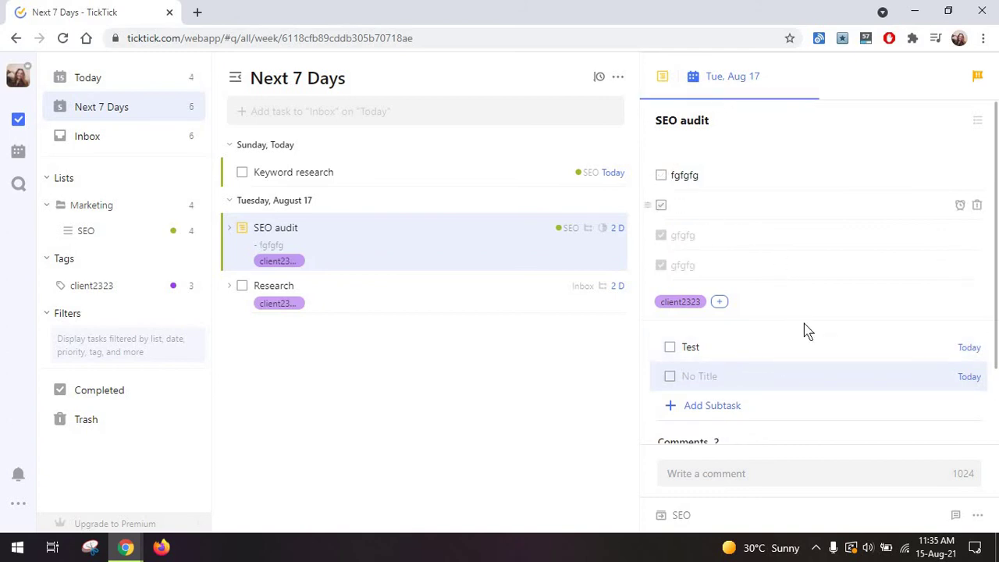
{"action": "left_click", "coordinate": [670, 346]}
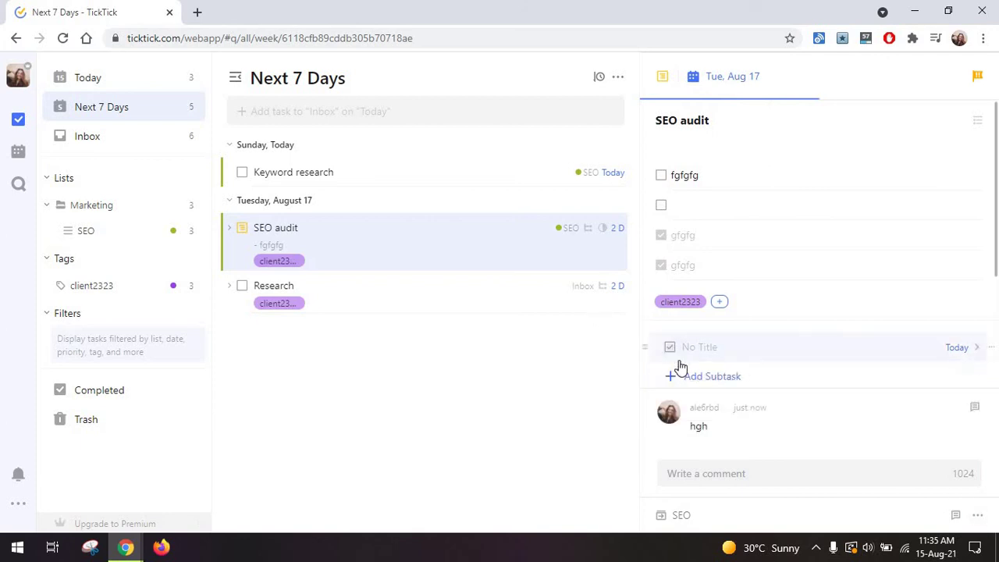
{"action": "left_click", "coordinate": [976, 515]}
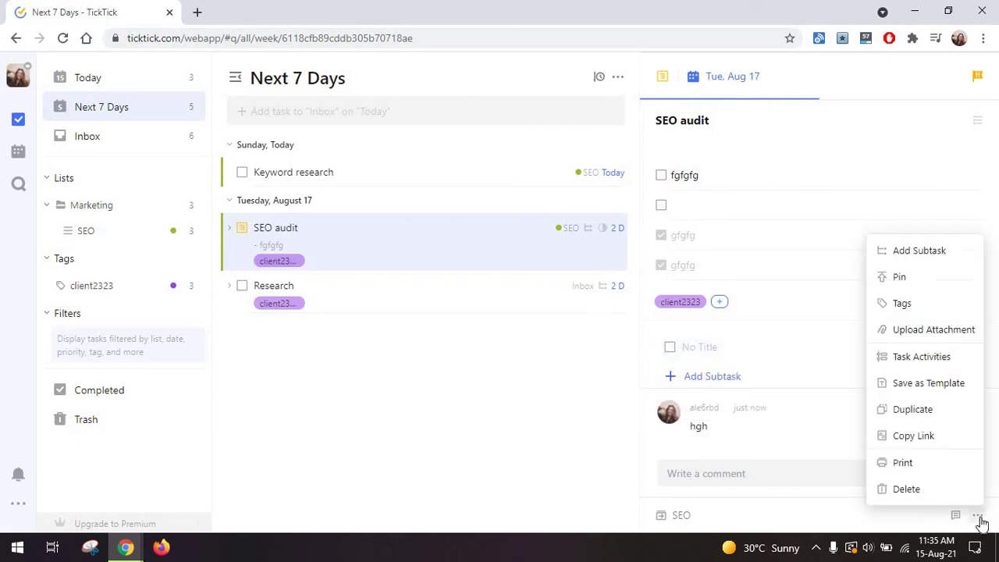
- Pin the SEO audit task to the top of Next 7 Days and open its Task Activities
{"action": "left_click", "coordinate": [935, 282]}
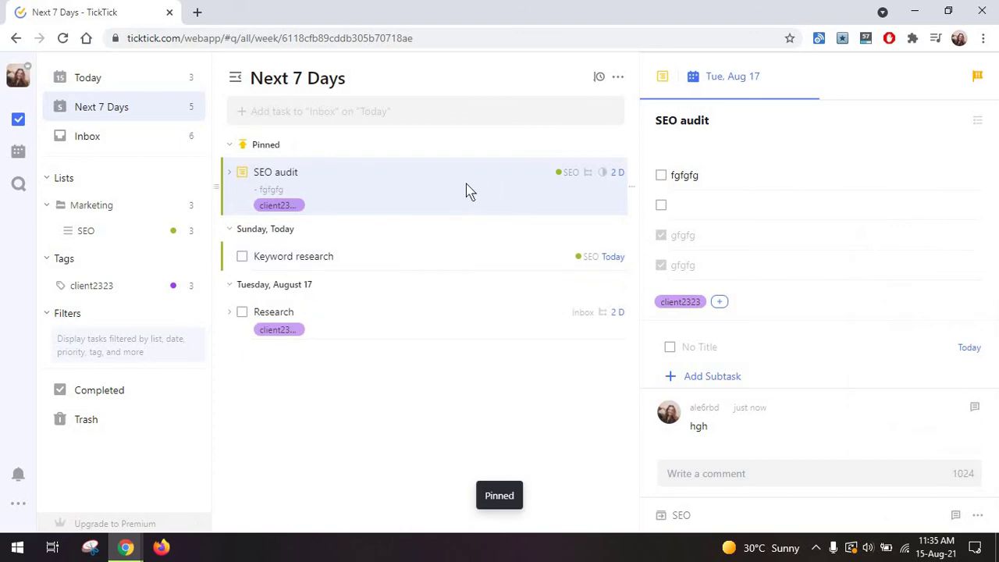
{"action": "left_click", "coordinate": [977, 515]}
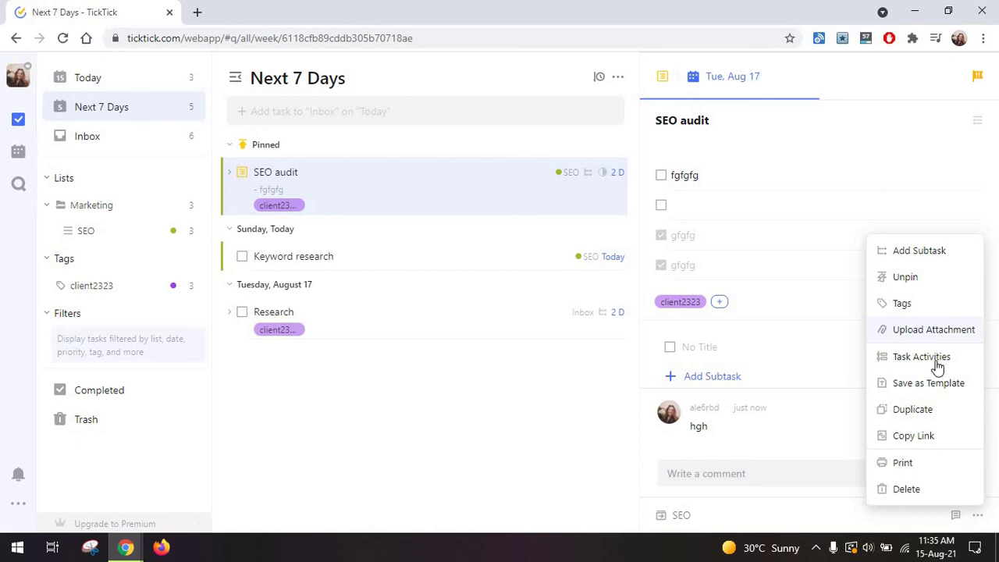
{"action": "key", "text": "Return"}
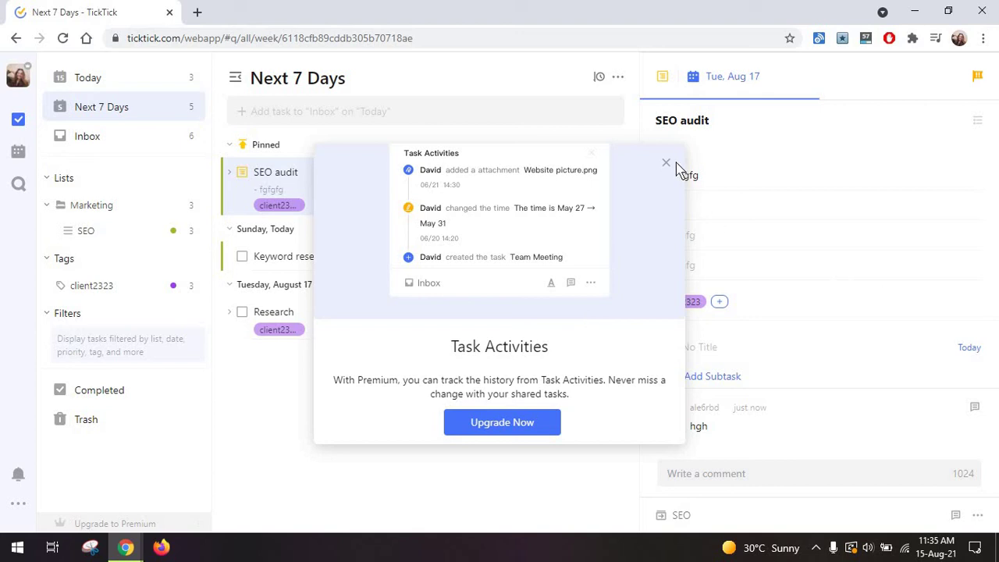
- Dismiss the Task Activities premium upgrade prompt and close the task's options menu
{"action": "left_click", "coordinate": [693, 181]}
{"action": "left_click", "coordinate": [979, 515]}
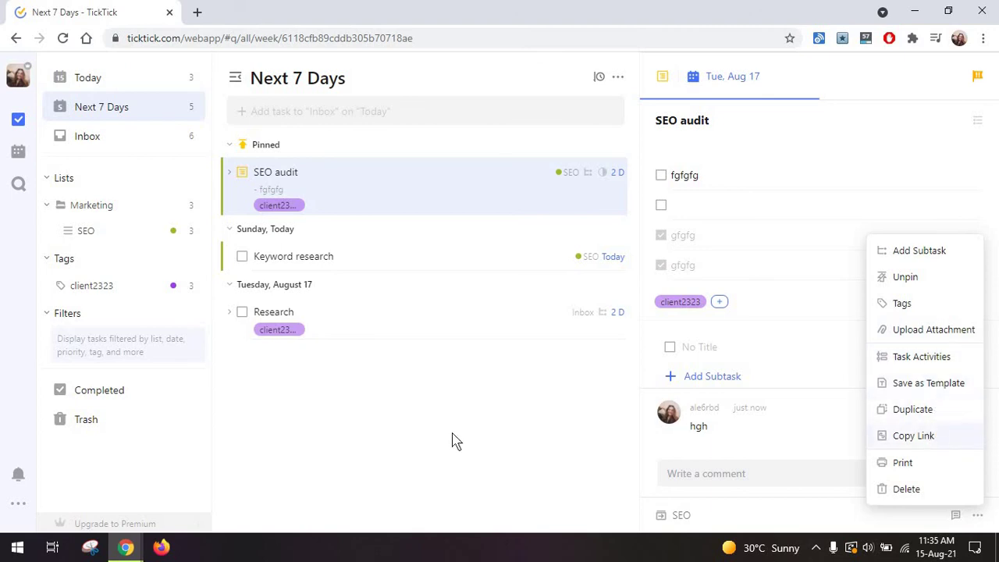
{"action": "left_click", "coordinate": [524, 397]}
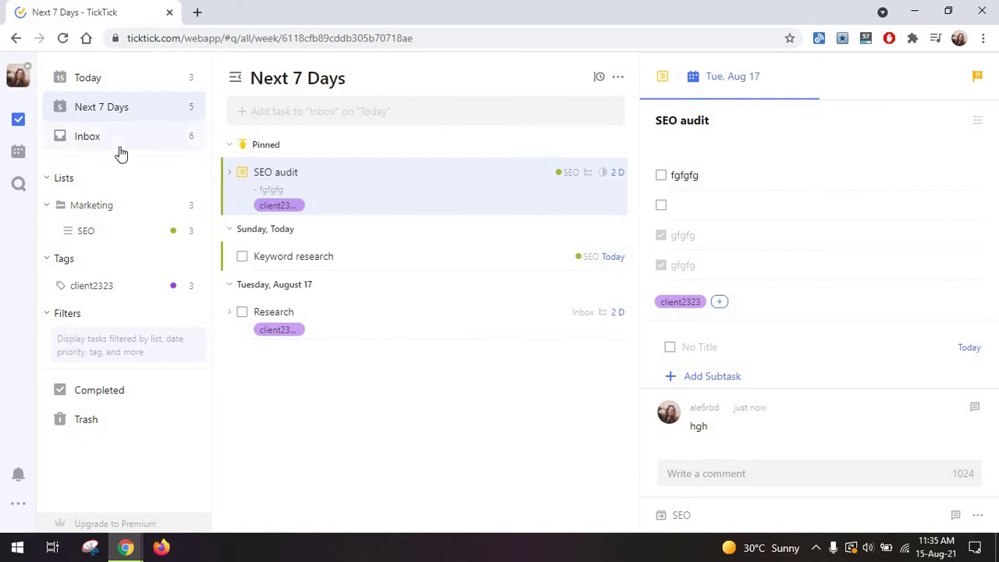
{"action": "left_click", "coordinate": [19, 150]}
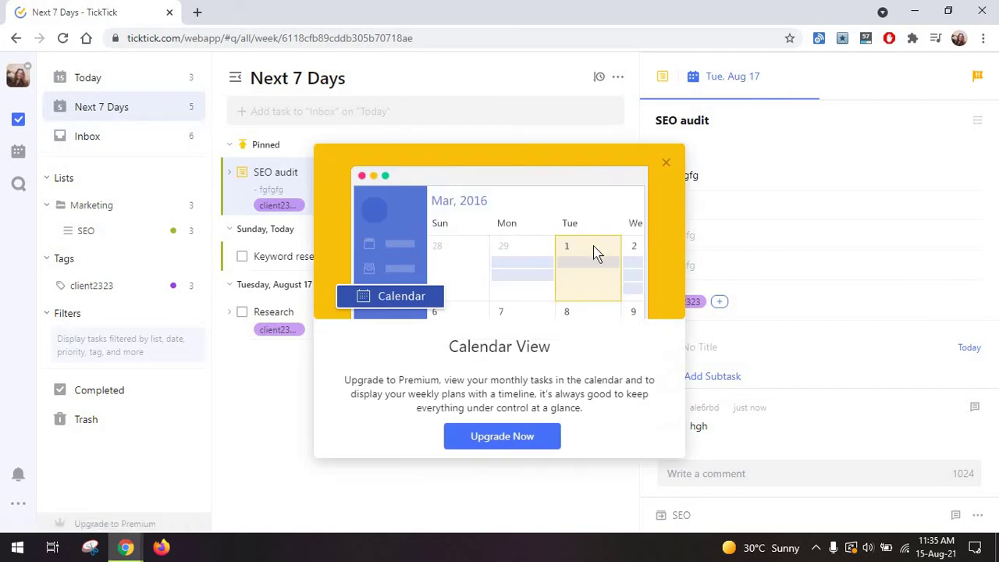
{"action": "left_click", "coordinate": [668, 164]}
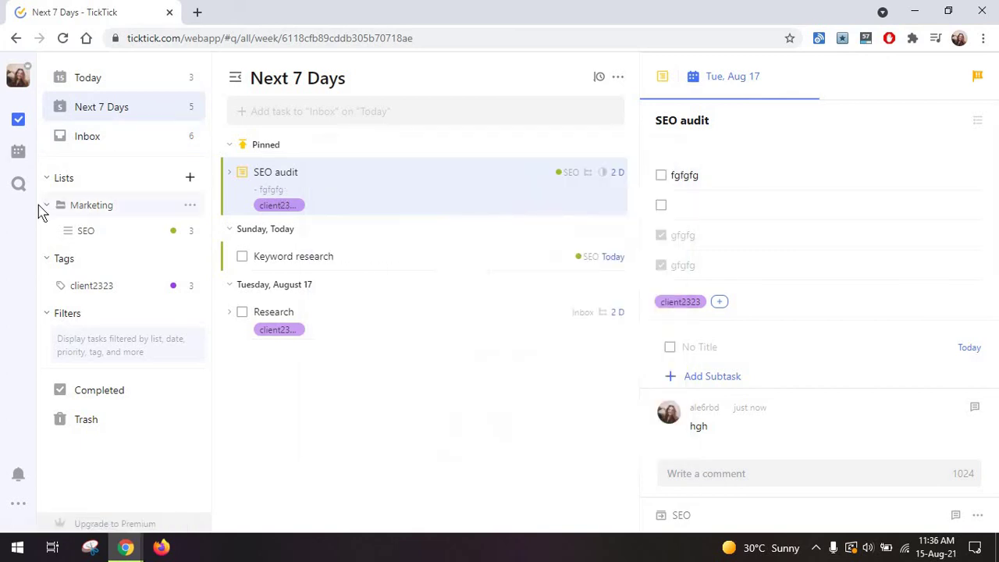
{"action": "left_click", "coordinate": [19, 186]}
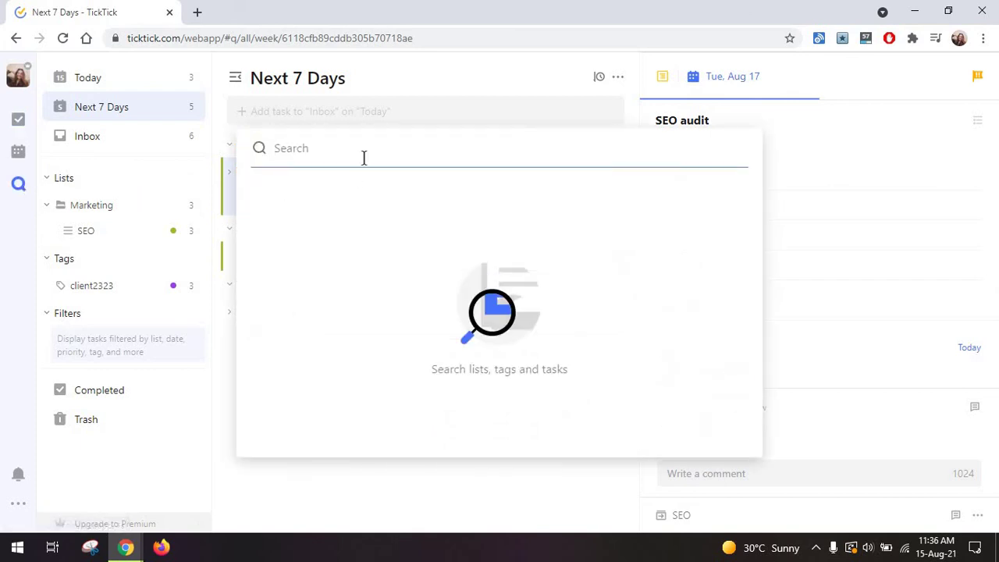
{"action": "type", "text": "meeting"}
{"action": "key", "text": "Return"}
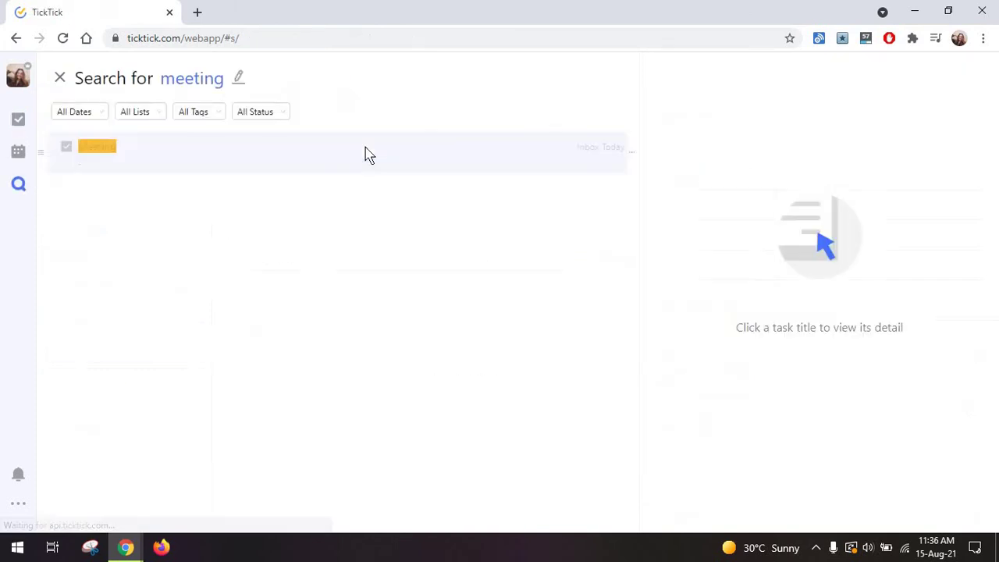
{"action": "left_click", "coordinate": [60, 79]}
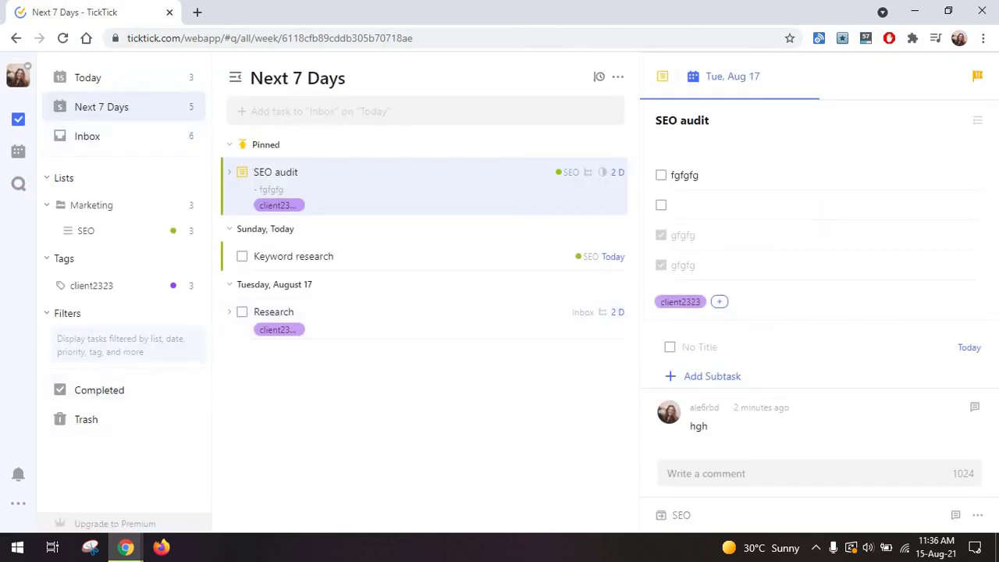
{"action": "left_click", "coordinate": [19, 476]}
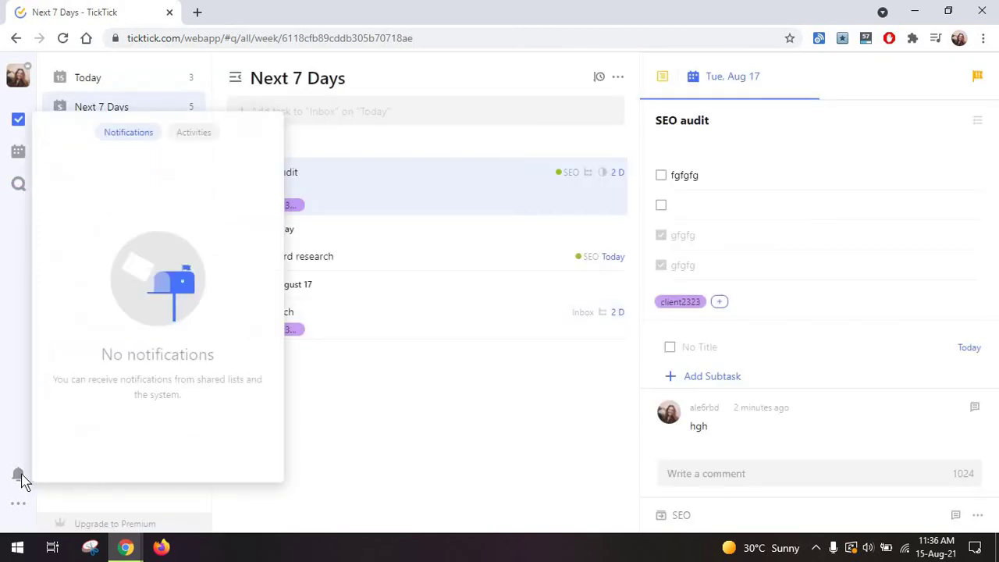
{"action": "left_click", "coordinate": [200, 137]}
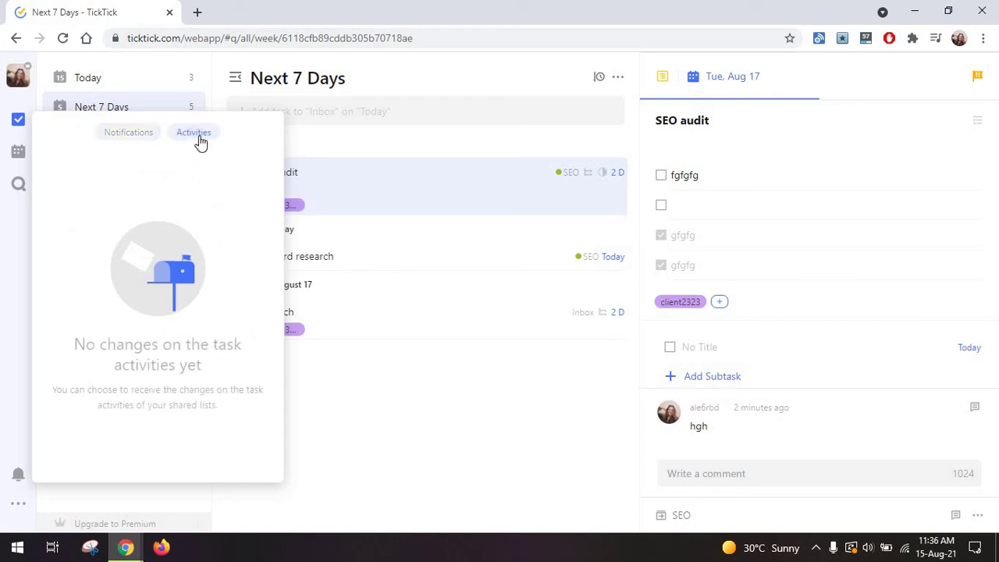
{"action": "left_click", "coordinate": [335, 405]}
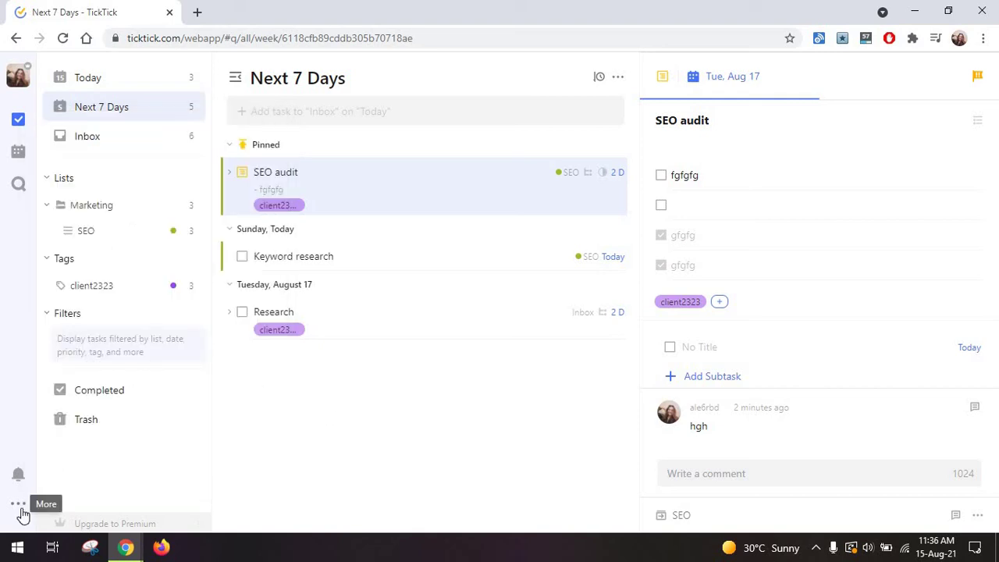
{"action": "left_click", "coordinate": [20, 506]}
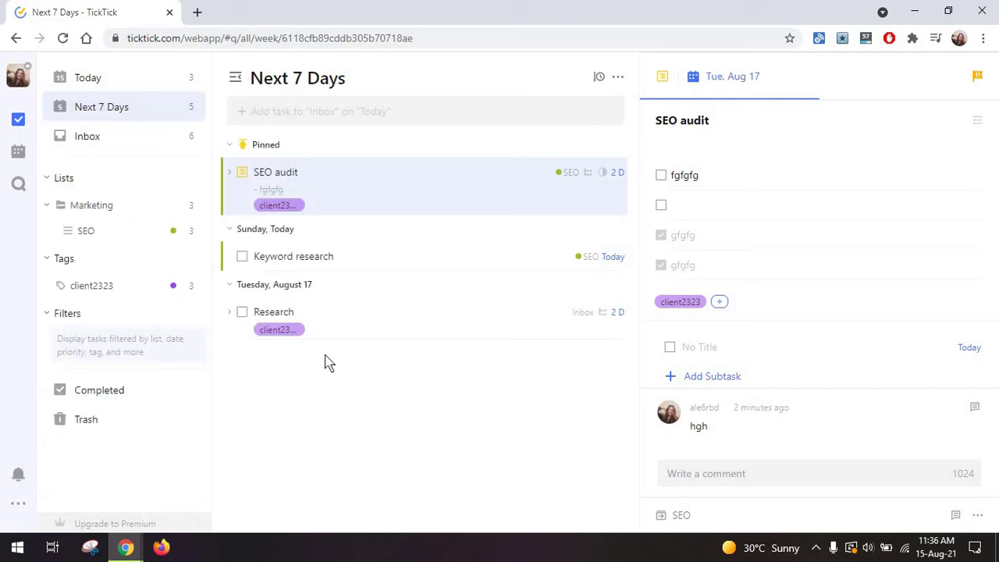